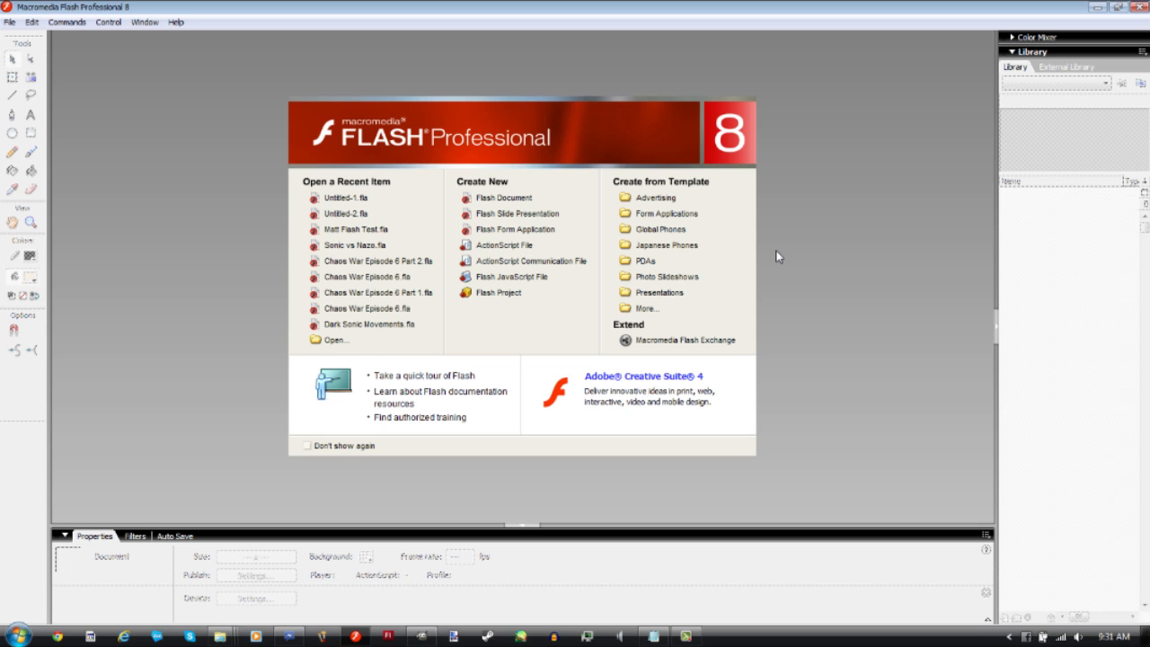
# Create a new blank Flash document
pyautogui.click(507, 199)
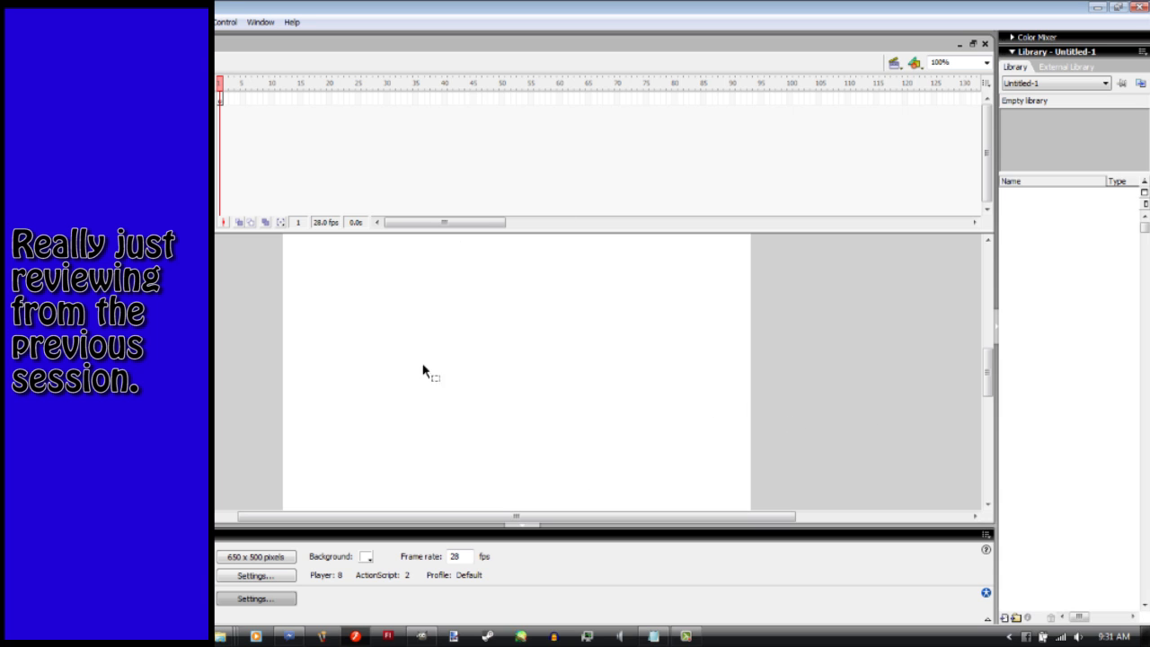
pyautogui.click(455, 556)
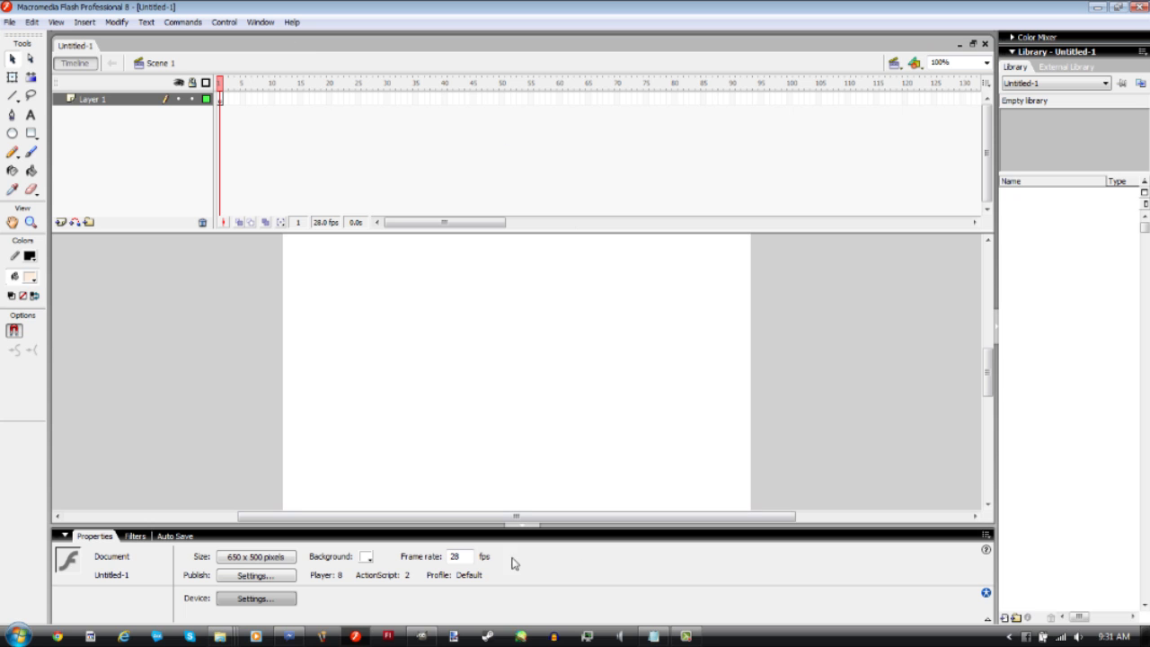
# Bring up GIMP and open the Backgrounds > Sonic folder inside the Sprites folder in the file browser
pyautogui.click(423, 636)
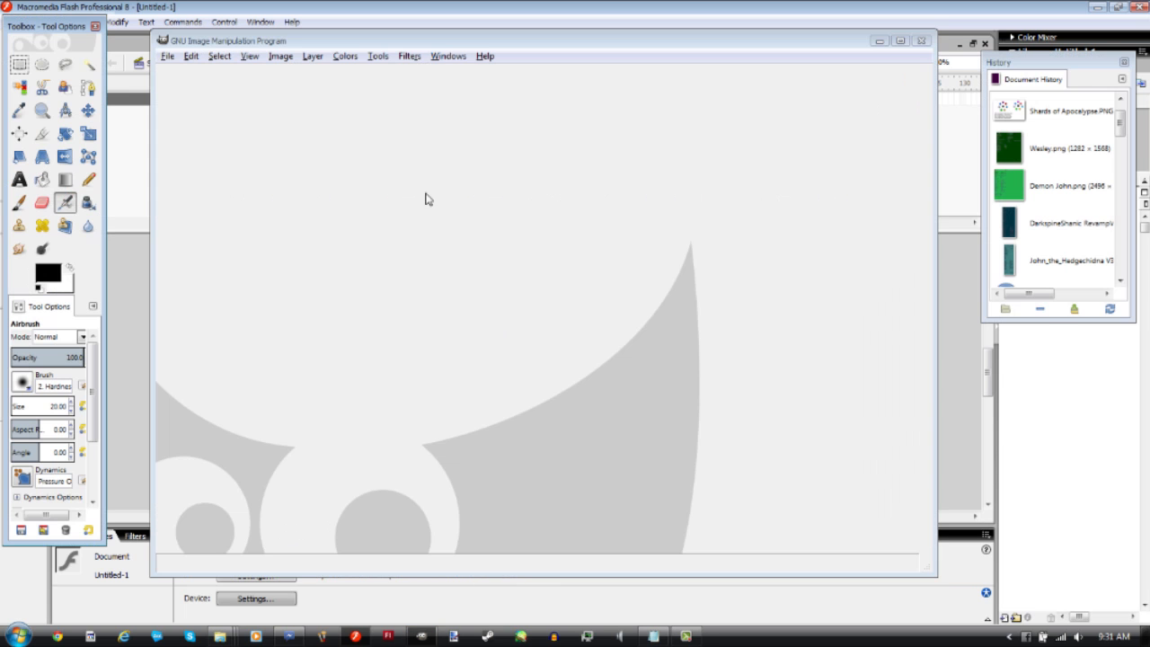
pyautogui.moveTo(220, 635)
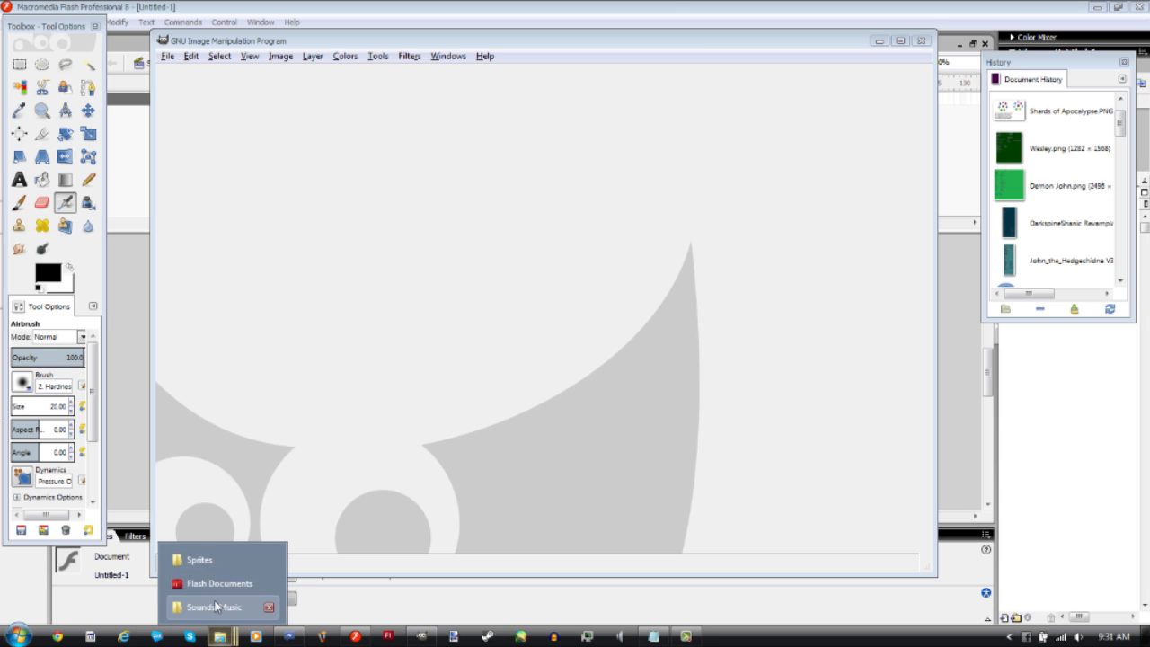
pyautogui.click(202, 566)
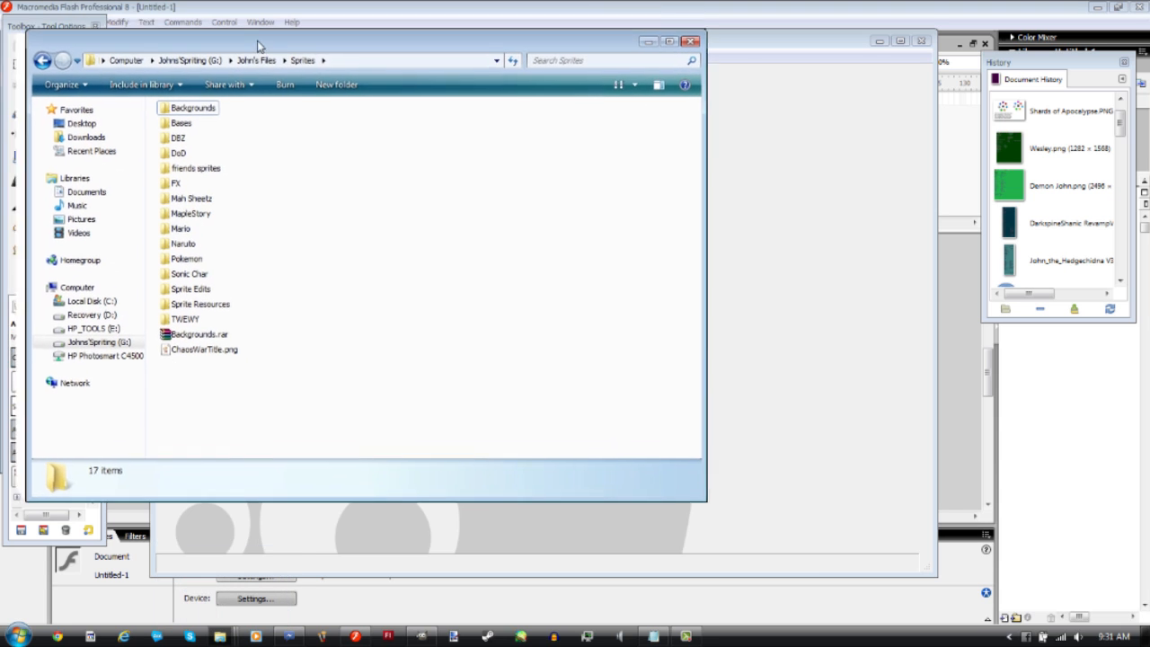
pyautogui.doubleClick(197, 114)
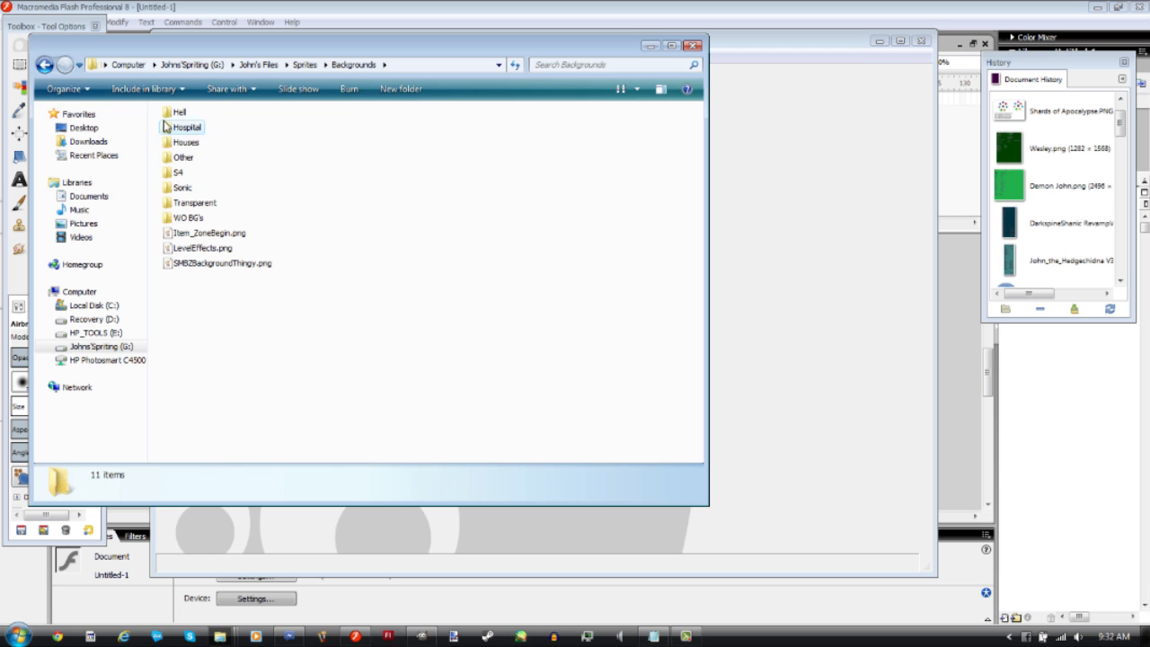
pyautogui.doubleClick(182, 187)
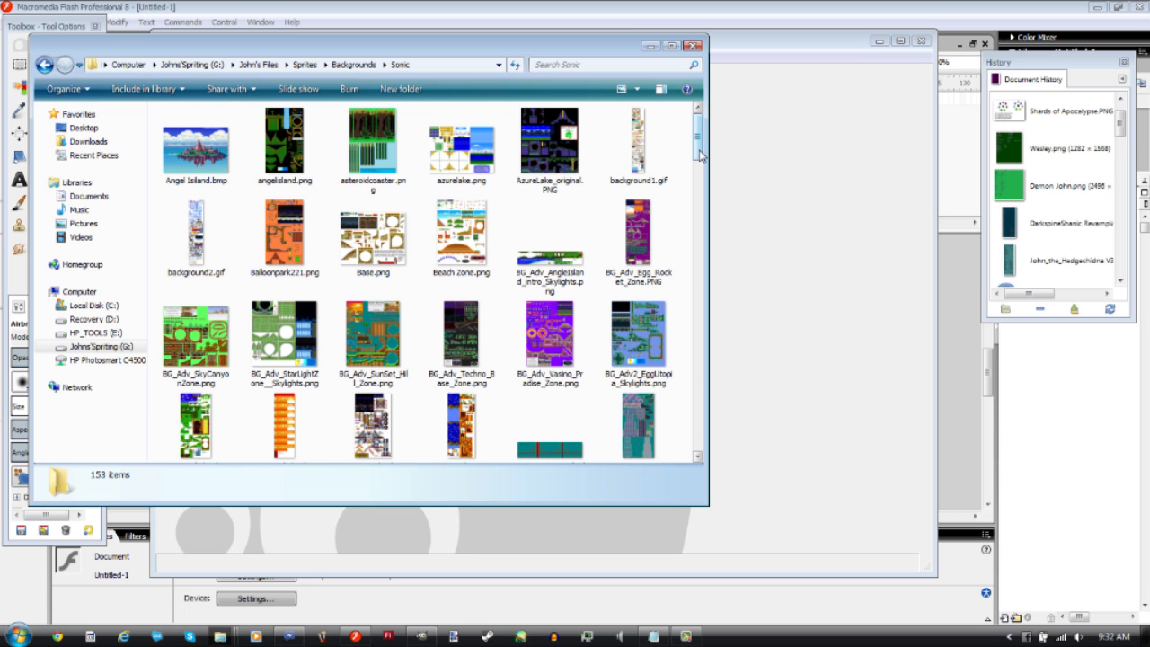
# Find MarbleGardenZone.PNG in the Sonic backgrounds folder and open it in GIMP
pyautogui.scroll(-3, 670, 233)
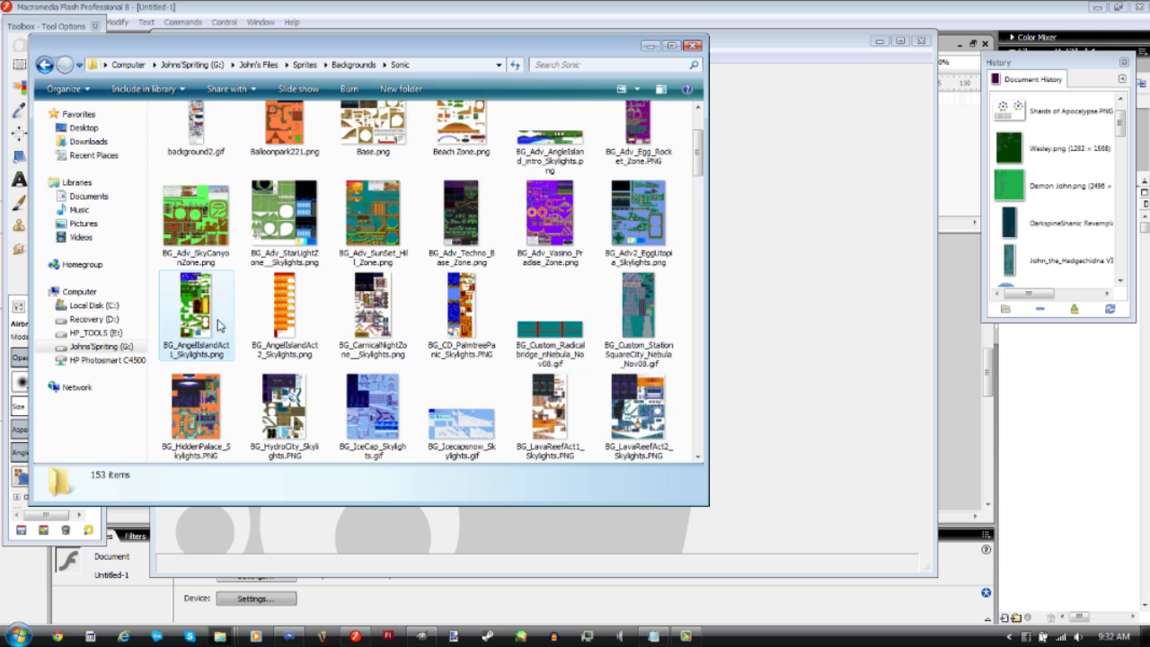
pyautogui.scroll(-3, 229, 330)
pyautogui.click(463, 337)
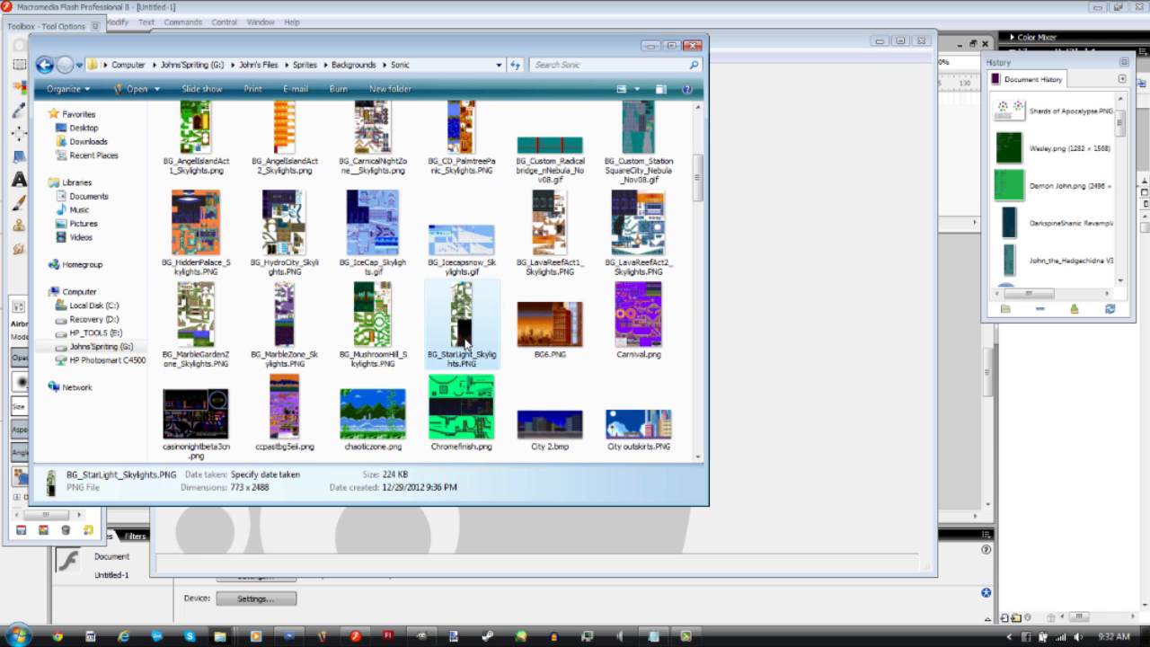
pyautogui.press('g')
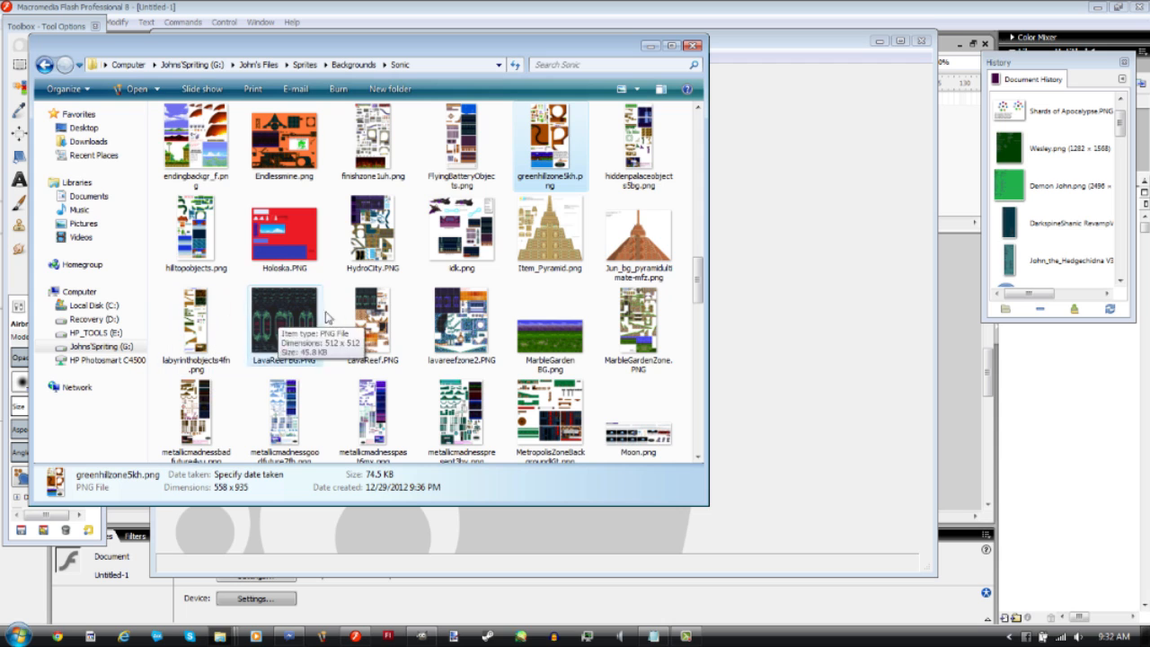
pyautogui.click(693, 380)
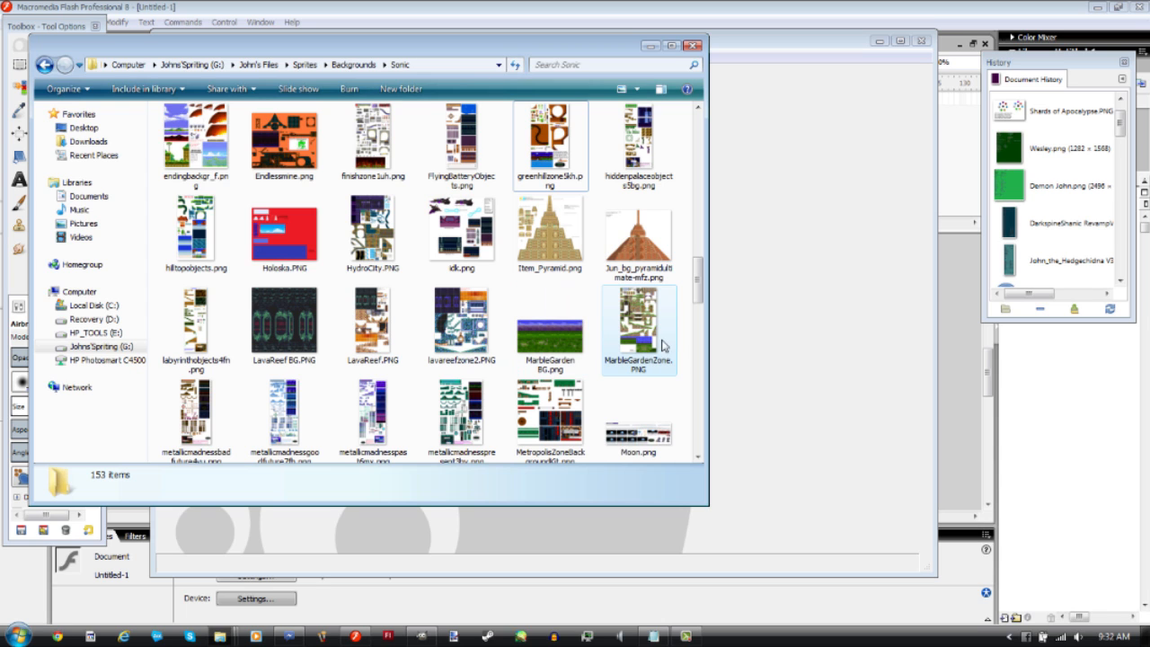
pyautogui.moveTo(657, 343); pyautogui.dragTo(770, 329)
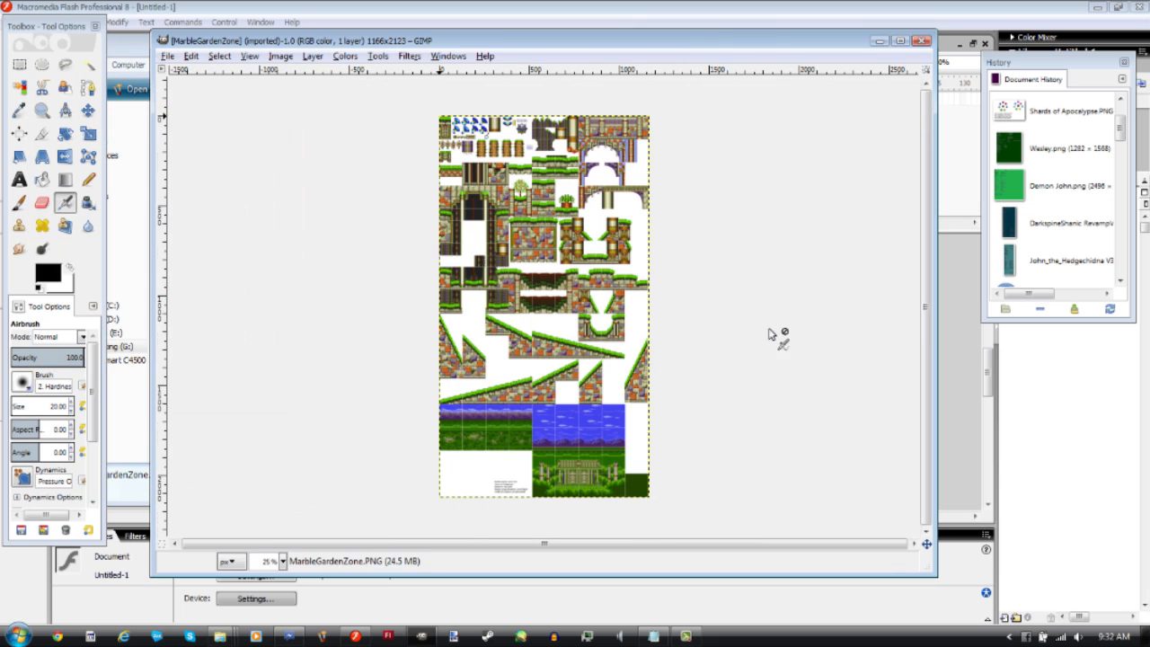
# Select the sheet's white background by color, add an alpha channel, delete the white to transparency and clear the selection
pyautogui.click(20, 88)
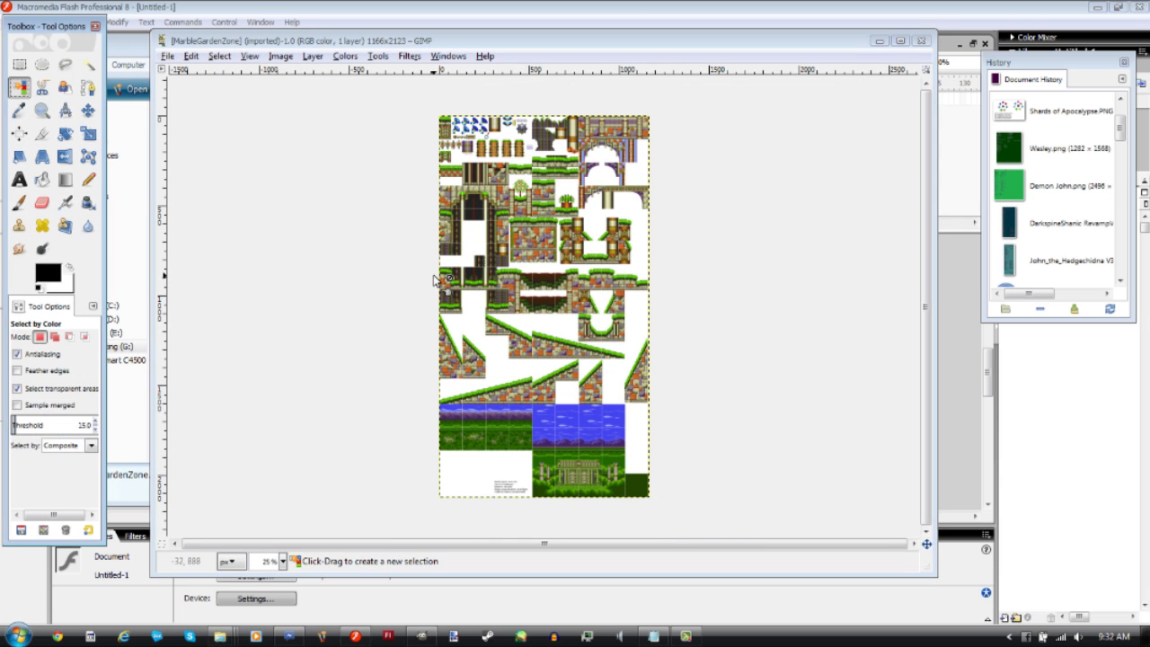
pyautogui.click(647, 249)
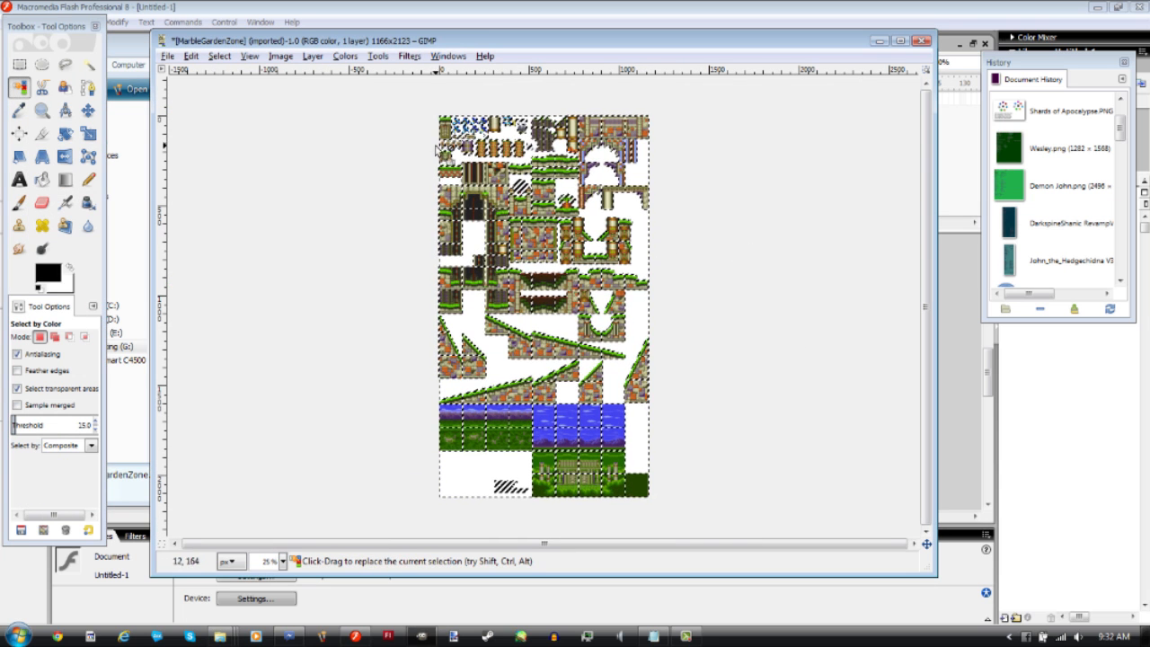
pyautogui.click(20, 66)
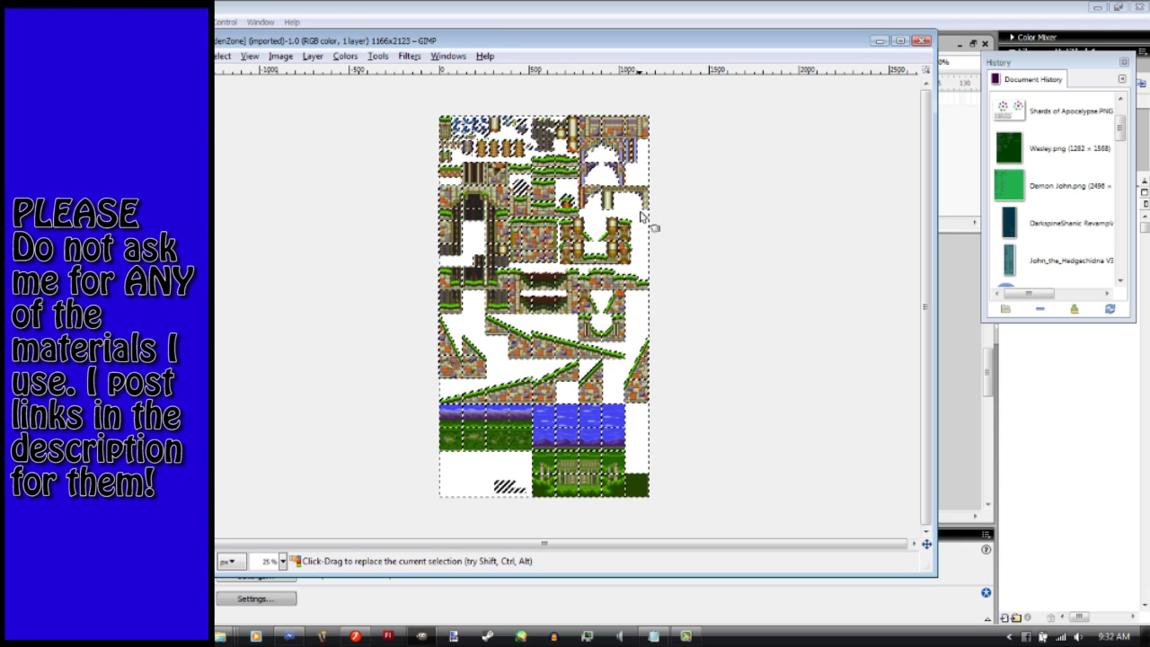
pyautogui.click(312, 56)
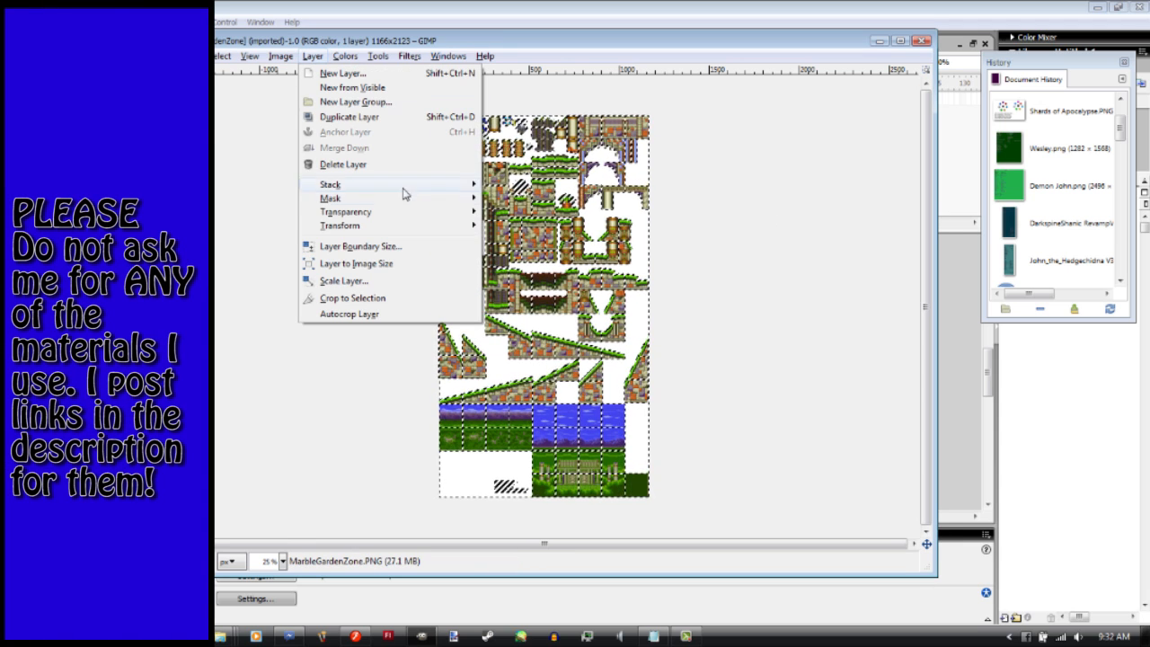
pyautogui.click(539, 214)
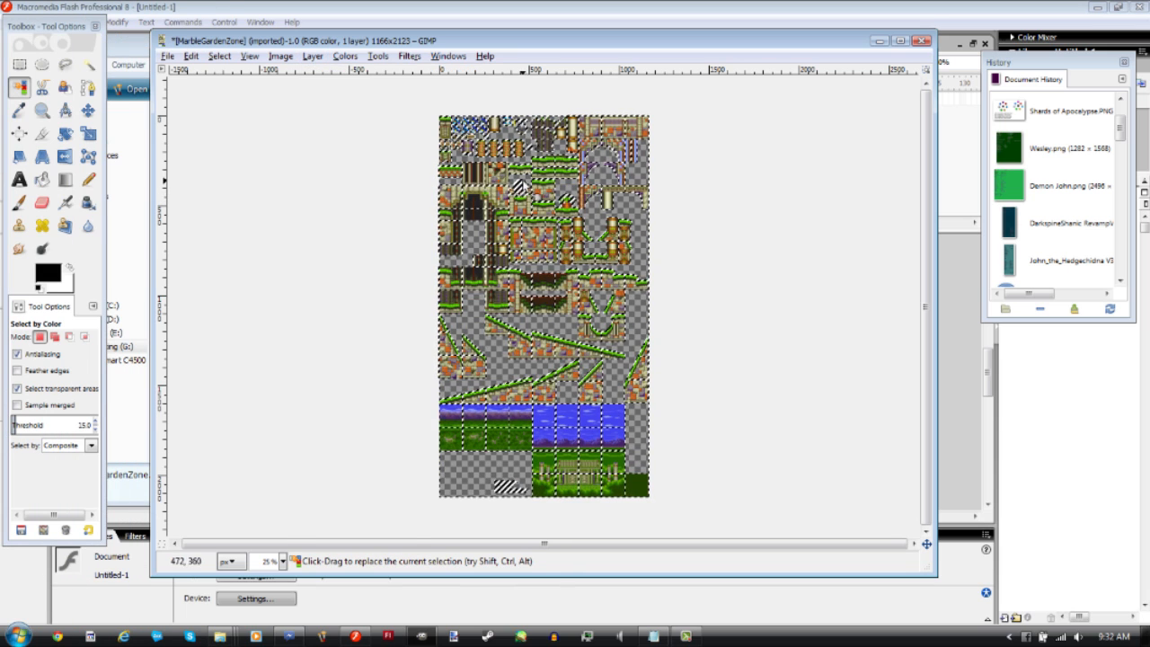
pyautogui.click(18, 65)
pyautogui.click(214, 192)
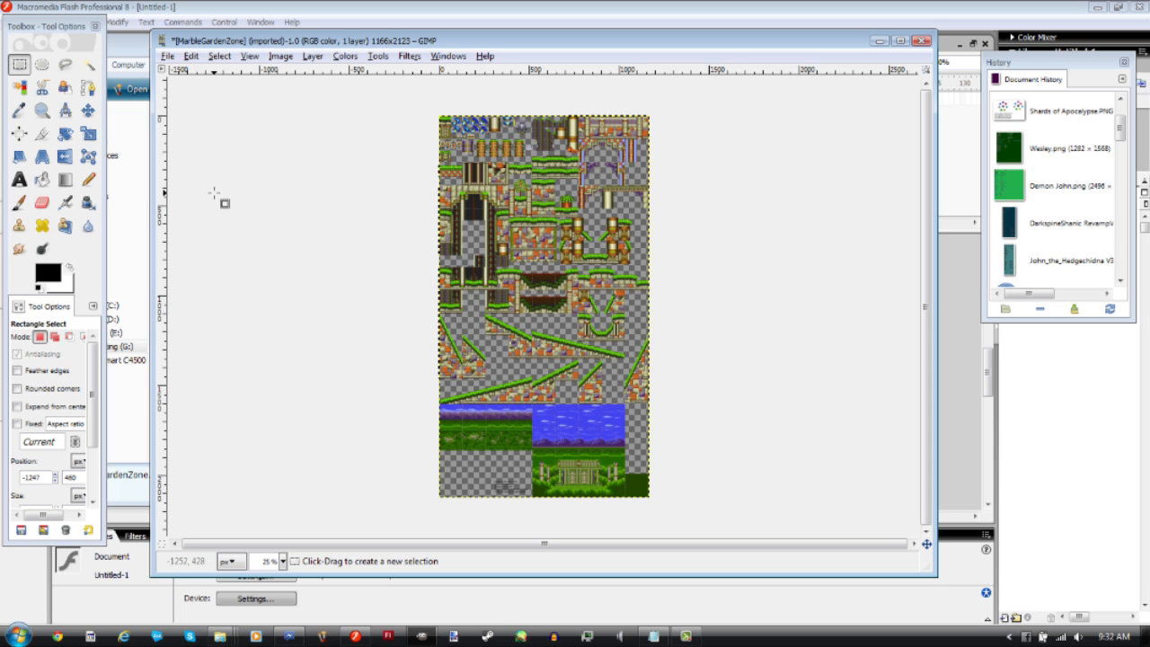
# Examine the transparent sheet's tiles up close, especially the landscape, sky and temple backgrounds at its lower end
pyautogui.scroll(4, 501, 321)
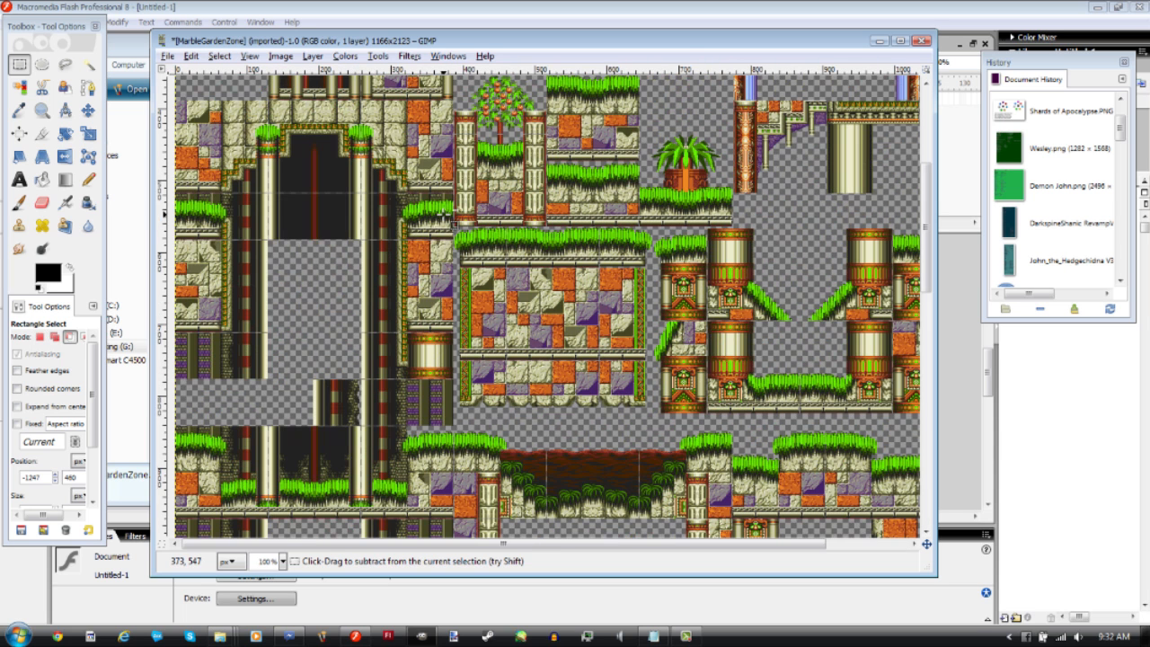
pyautogui.scroll(-2, 443, 222)
pyautogui.scroll(-3, 449, 226)
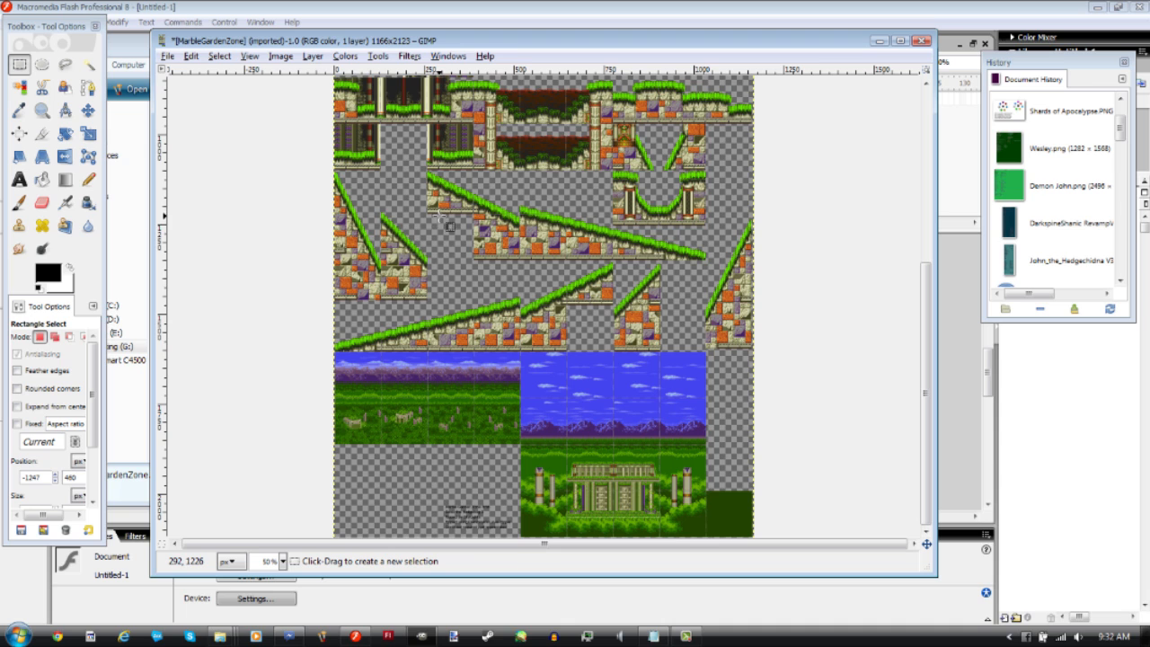
pyautogui.scroll(2, 461, 358)
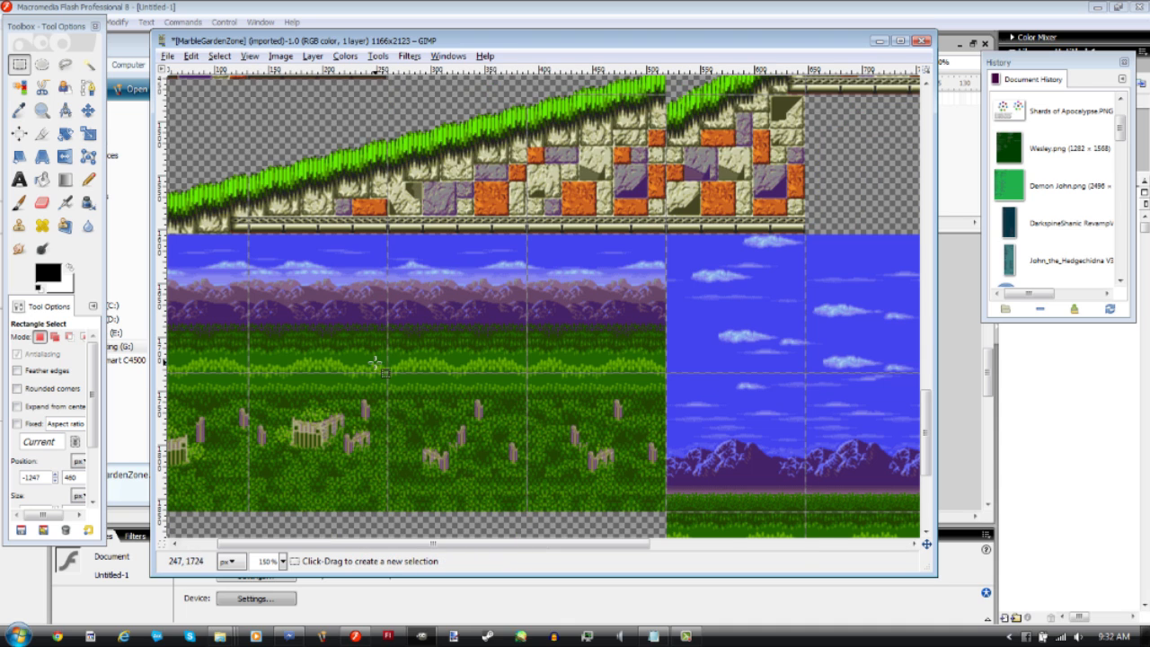
pyautogui.scroll(-2, 559, 414)
pyautogui.moveTo(539, 543); pyautogui.dragTo(692, 507)
pyautogui.scroll(-3, 710, 485)
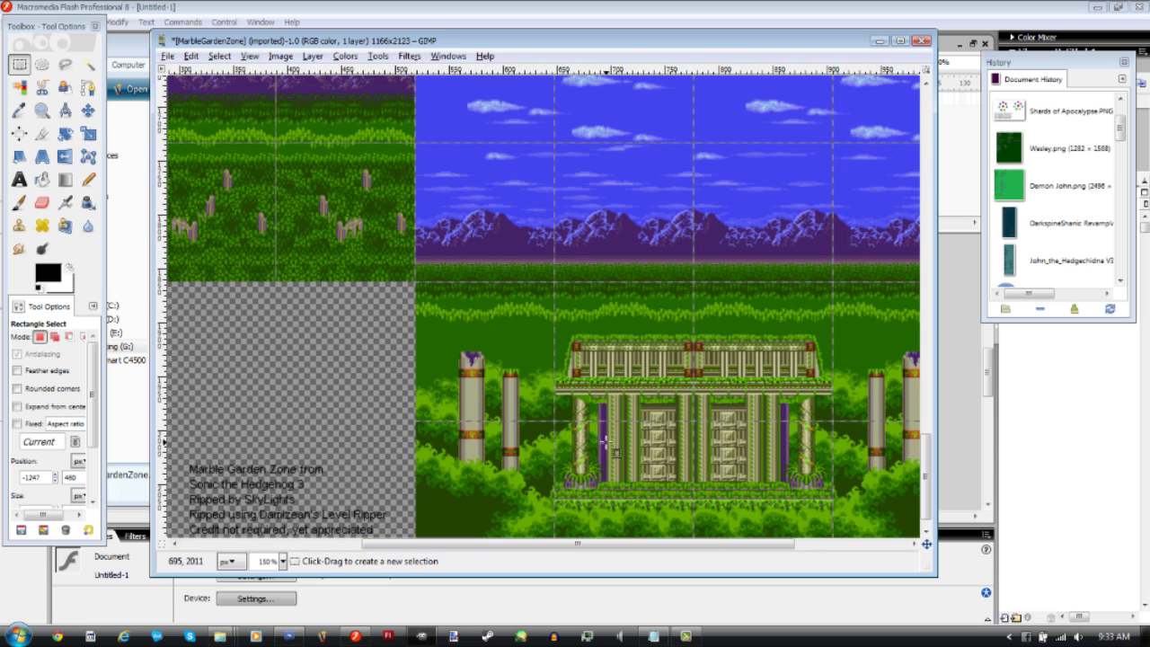
pyautogui.scroll(-1, 619, 445)
pyautogui.scroll(3, 602, 436)
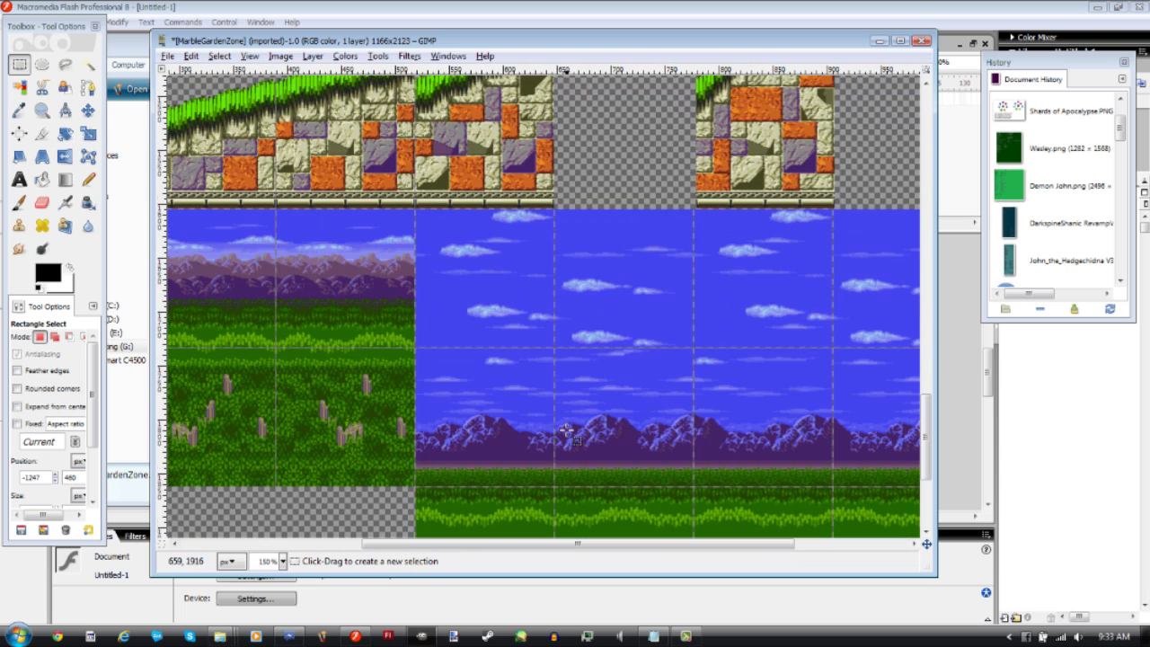
pyautogui.scroll(-1, 620, 499)
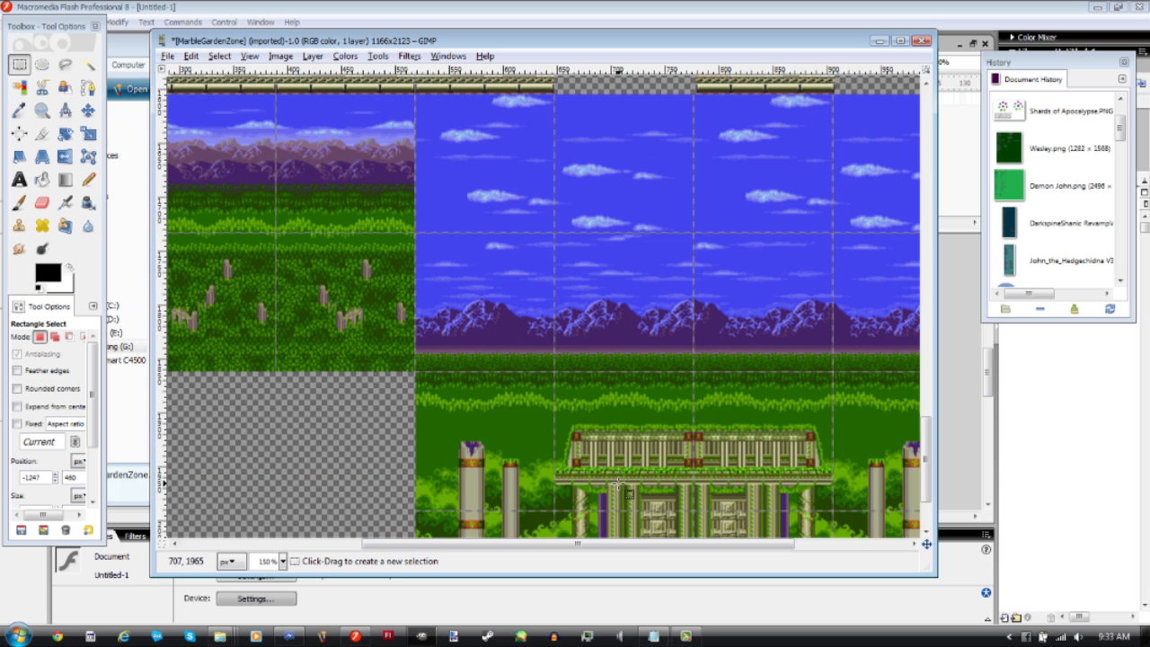
pyautogui.moveTo(637, 544); pyautogui.dragTo(426, 542)
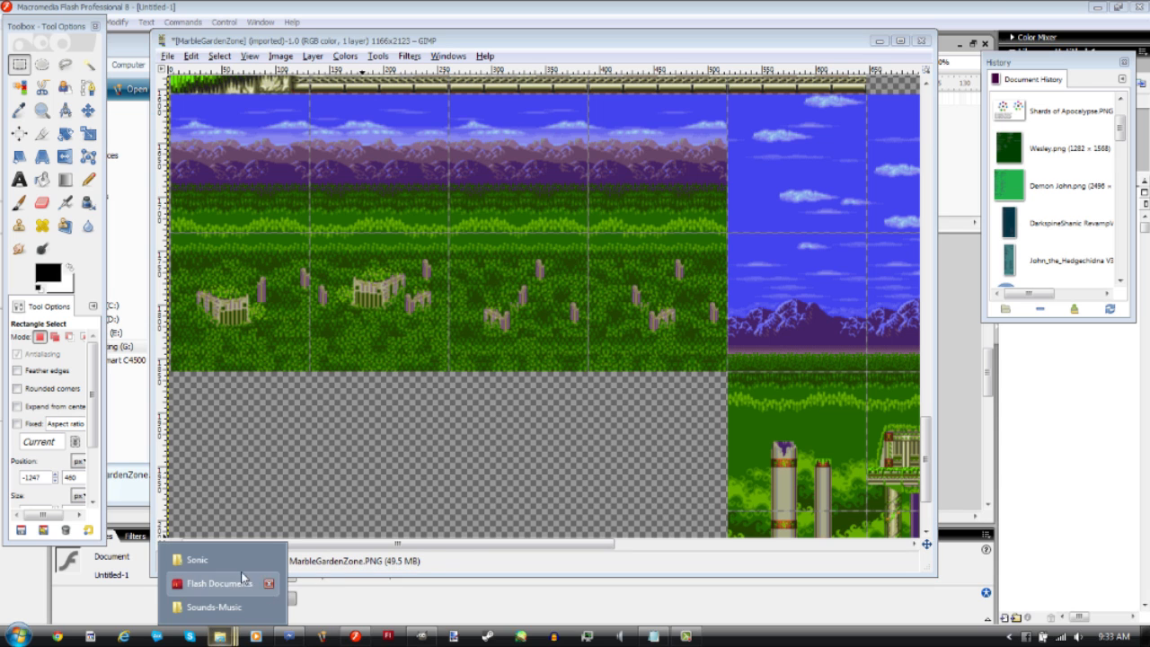
# Close the MarbleGardenZone image in GIMP without saving the changes
pyautogui.click(921, 43)
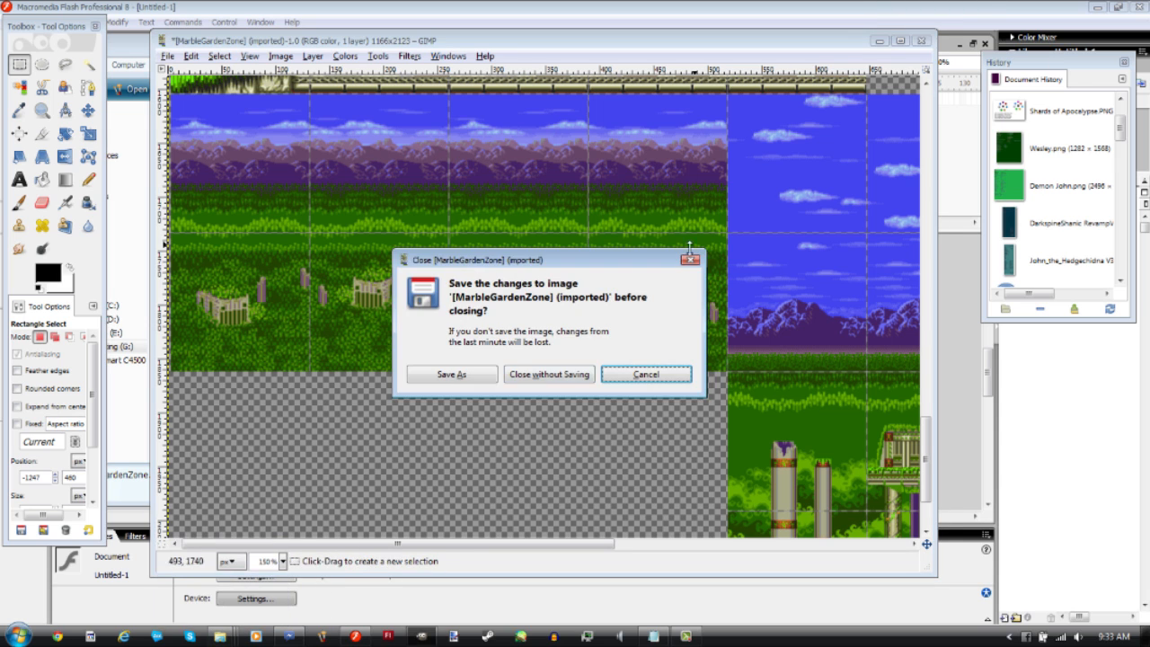
pyautogui.click(530, 376)
pyautogui.scroll(1, 1062, 232)
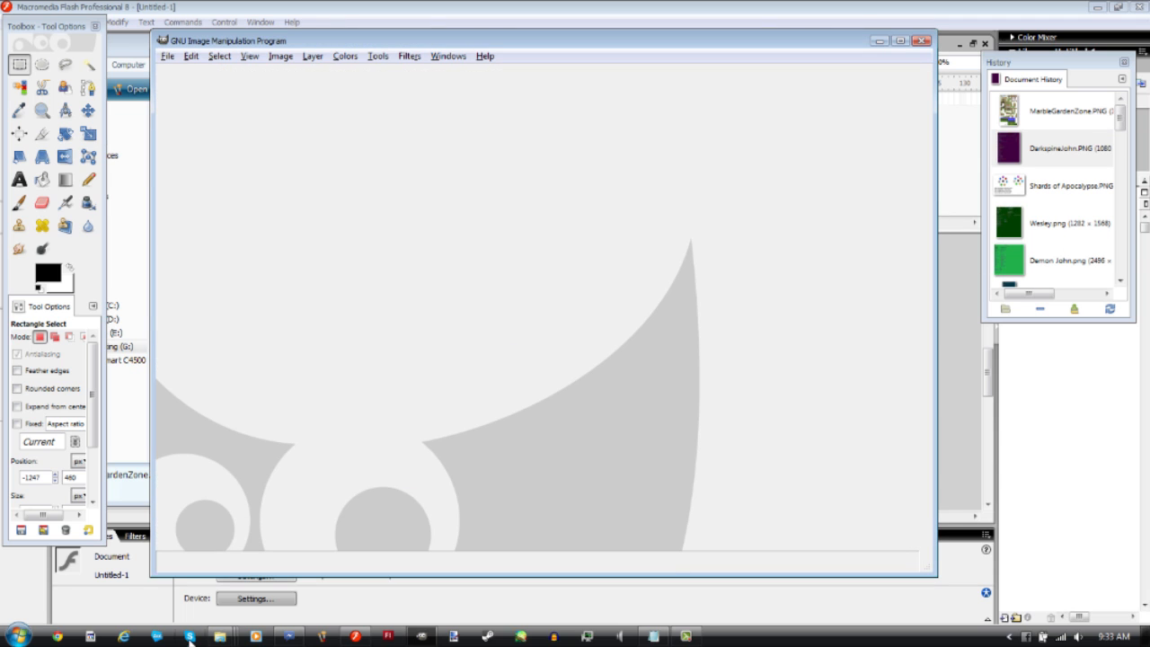
# Return to the Sonic backgrounds folder and open MarbleGardenZone.PNG in Paint
pyautogui.moveTo(220, 636)
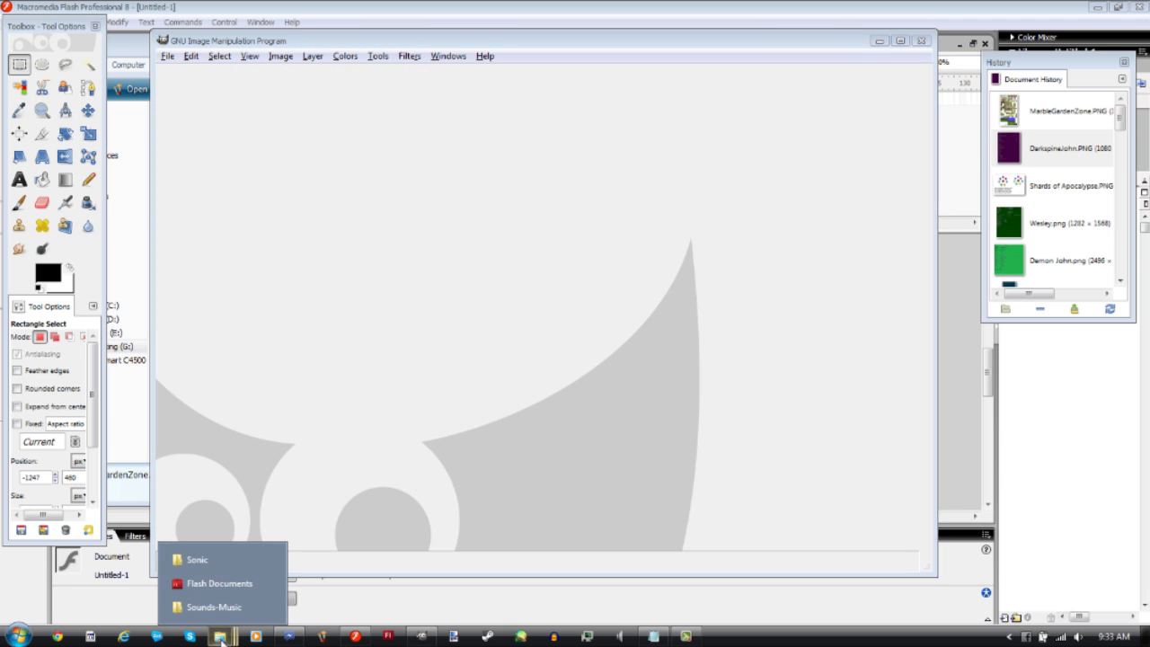
pyautogui.click(223, 560)
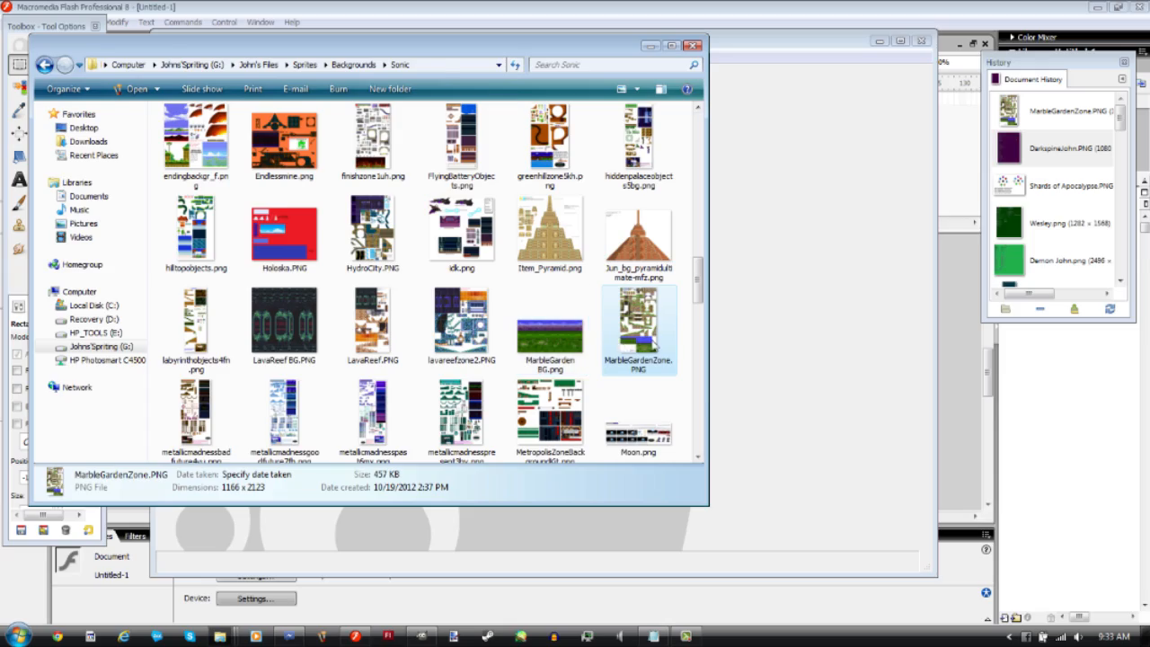
pyautogui.doubleClick(655, 347)
# Select and copy the four-by-two block of mountain and grass background tiles near the sheet's lower end
pyautogui.click(28, 79)
pyautogui.click(230, 151)
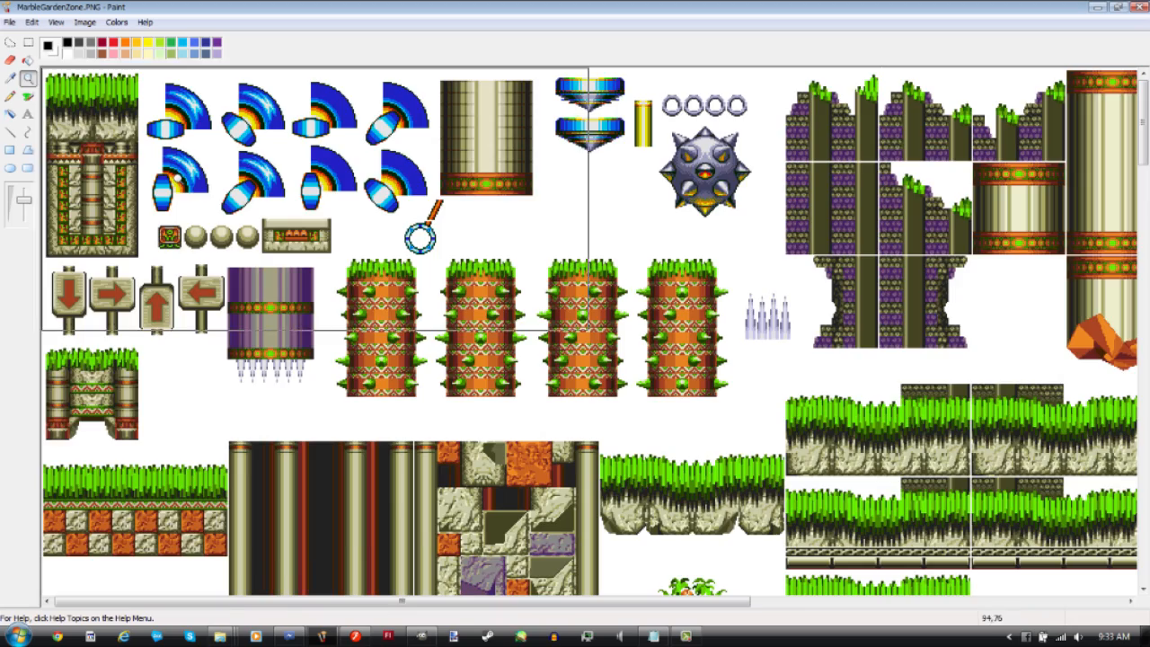
pyautogui.rightClick(178, 179)
pyautogui.scroll(-10, 159, 228)
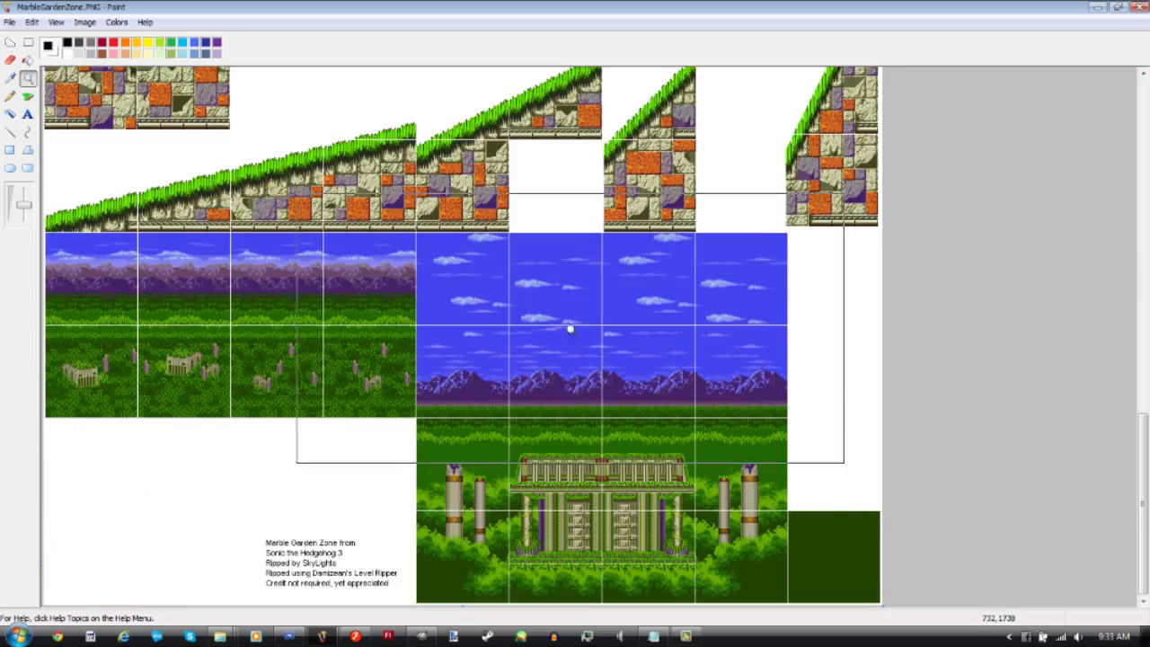
pyautogui.click(570, 329)
pyautogui.click(28, 42)
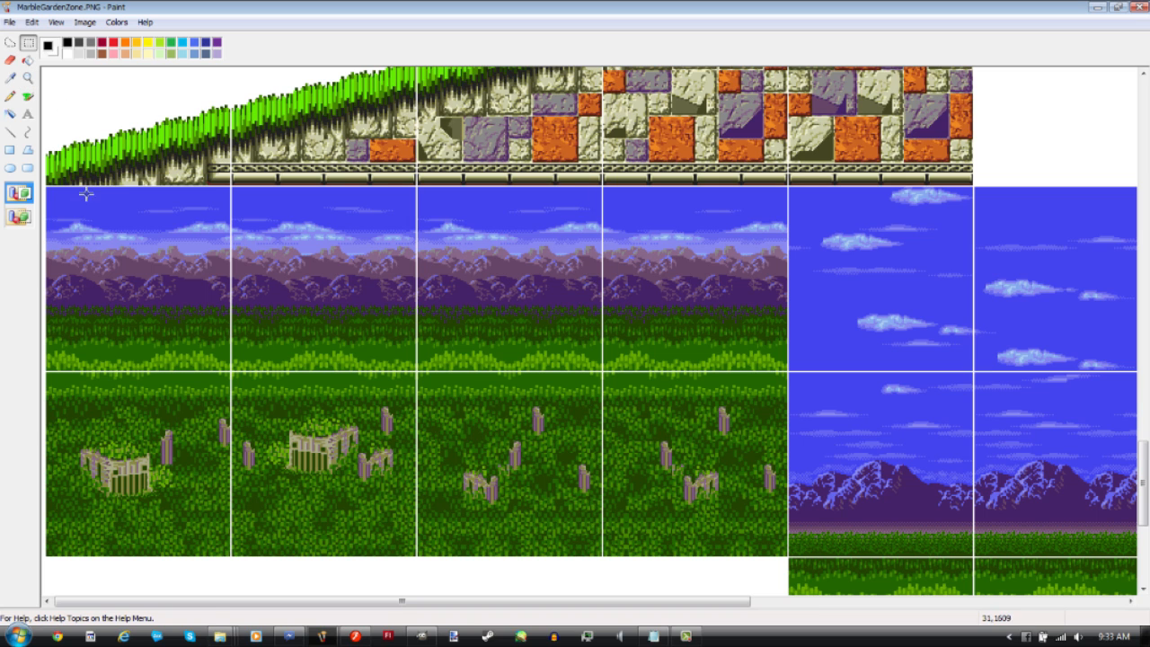
pyautogui.moveTo(46, 186); pyautogui.dragTo(787, 556)
# Open a new Paint window and paste the copied background tiles into its blank image
pyautogui.rightClick(322, 636)
pyautogui.click(316, 581)
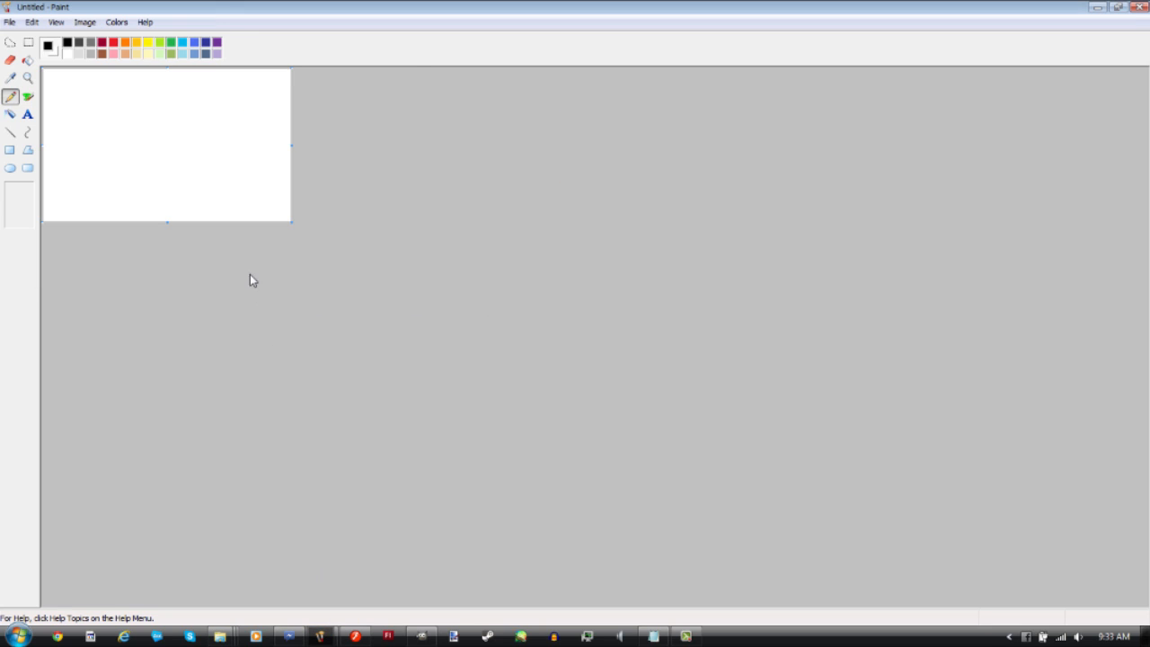
pyautogui.hotkey('ctrl', 'v')
# Magnify the pasted background tiles and marquee-select the mountain tile in the second column of the upper row
pyautogui.click(29, 79)
pyautogui.click(79, 121)
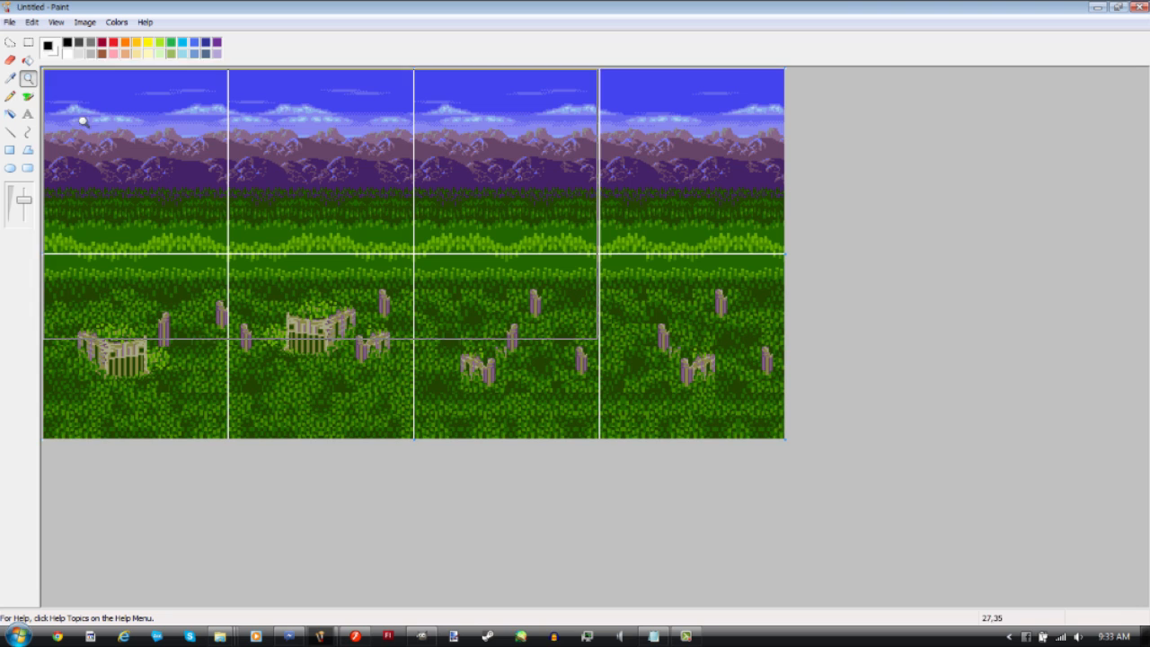
pyautogui.click(98, 194)
pyautogui.click(29, 42)
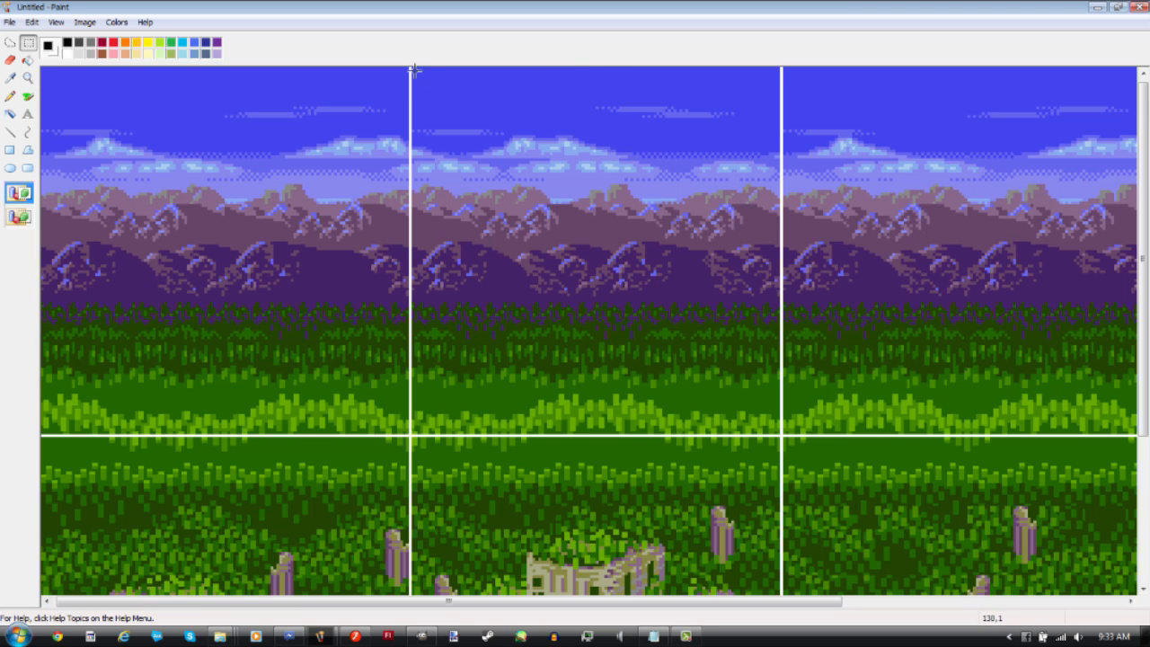
pyautogui.moveTo(411, 66)
pyautogui.mouseDown()
pyautogui.moveTo(848, 450)
pyautogui.moveTo(783, 423)
pyautogui.moveTo(778, 437)
pyautogui.moveTo(646, 337)
pyautogui.mouseUp()
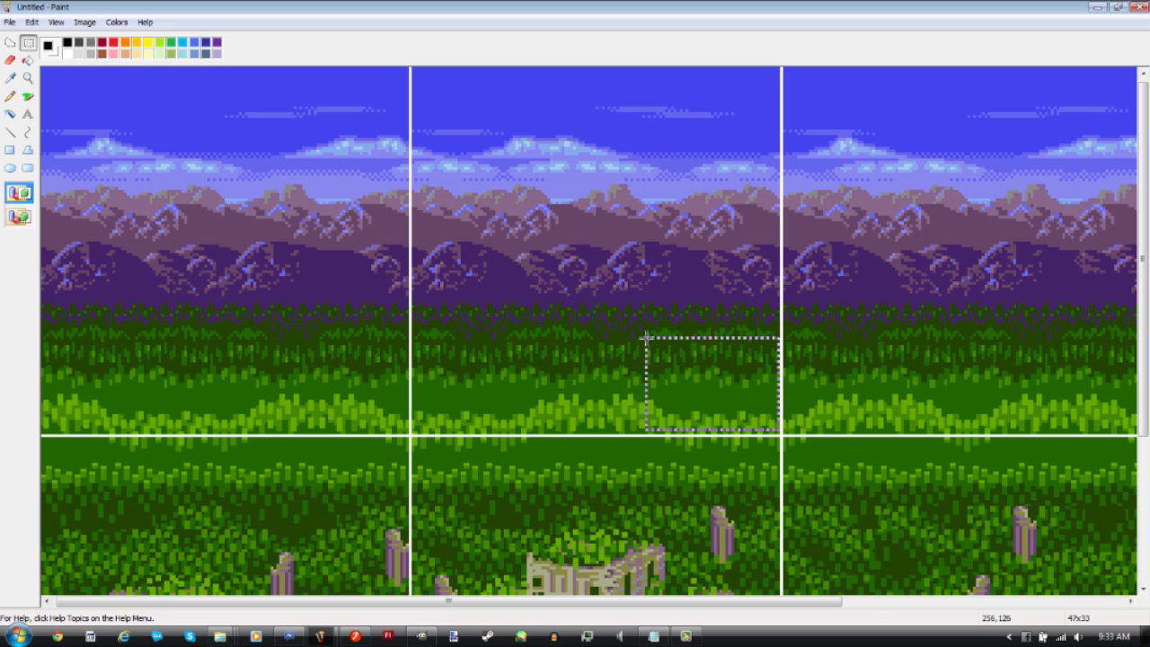
pyautogui.click(617, 293)
# Discard the untitled image without saving and close the remaining Paint window
pyautogui.click(1142, 6)
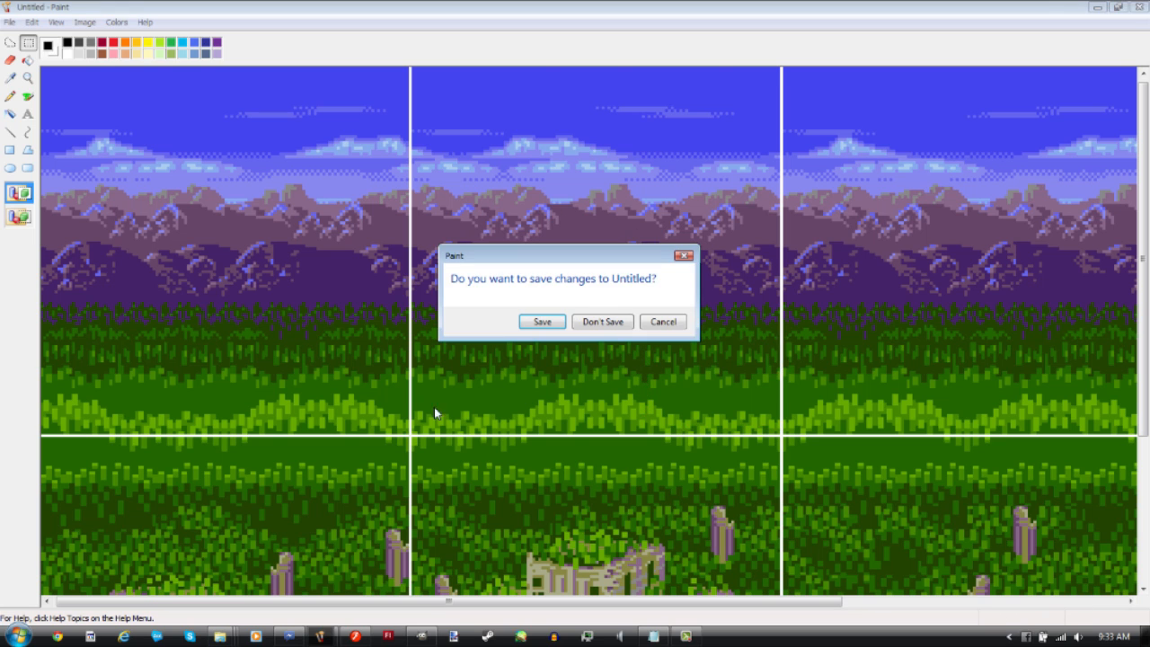
pyautogui.click(597, 325)
pyautogui.click(1141, 6)
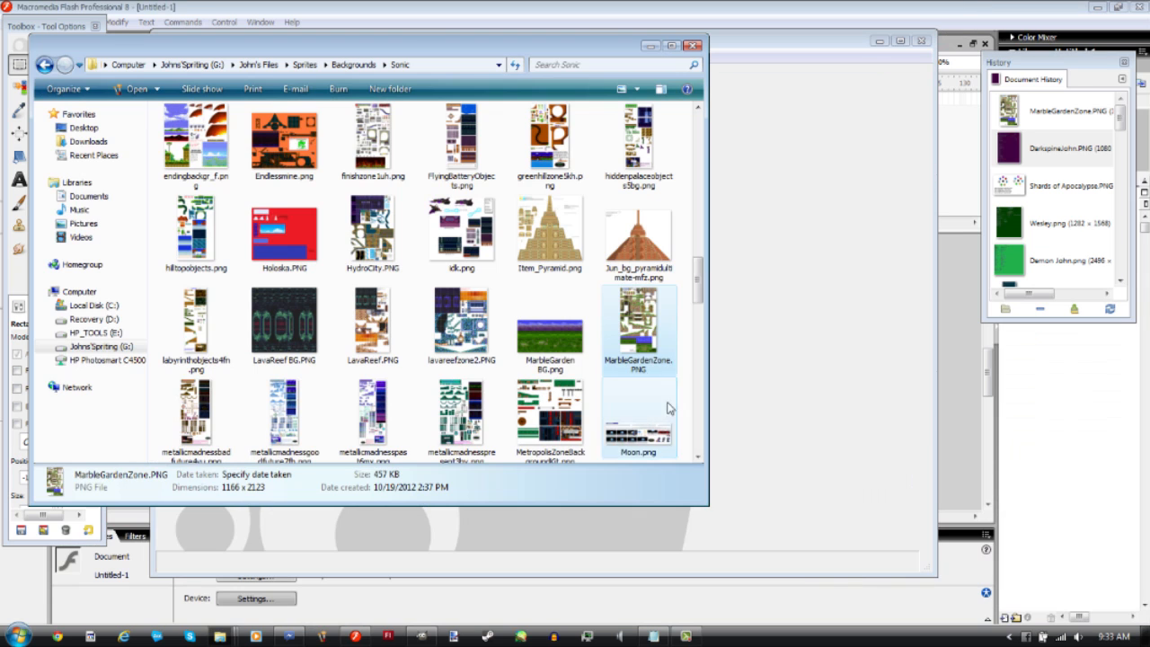
# Import MarbleGarden BG.png from the Sonic backgrounds folder into the library of the new Flash document
pyautogui.rightClick(559, 337)
pyautogui.click(593, 293)
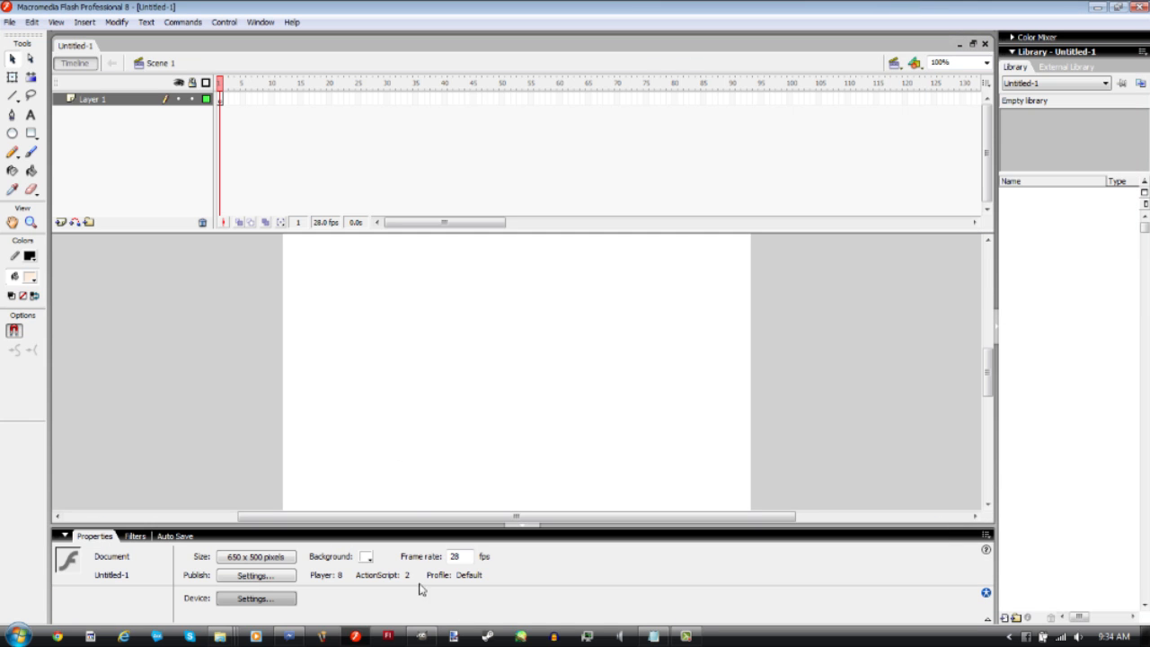
pyautogui.moveTo(220, 636)
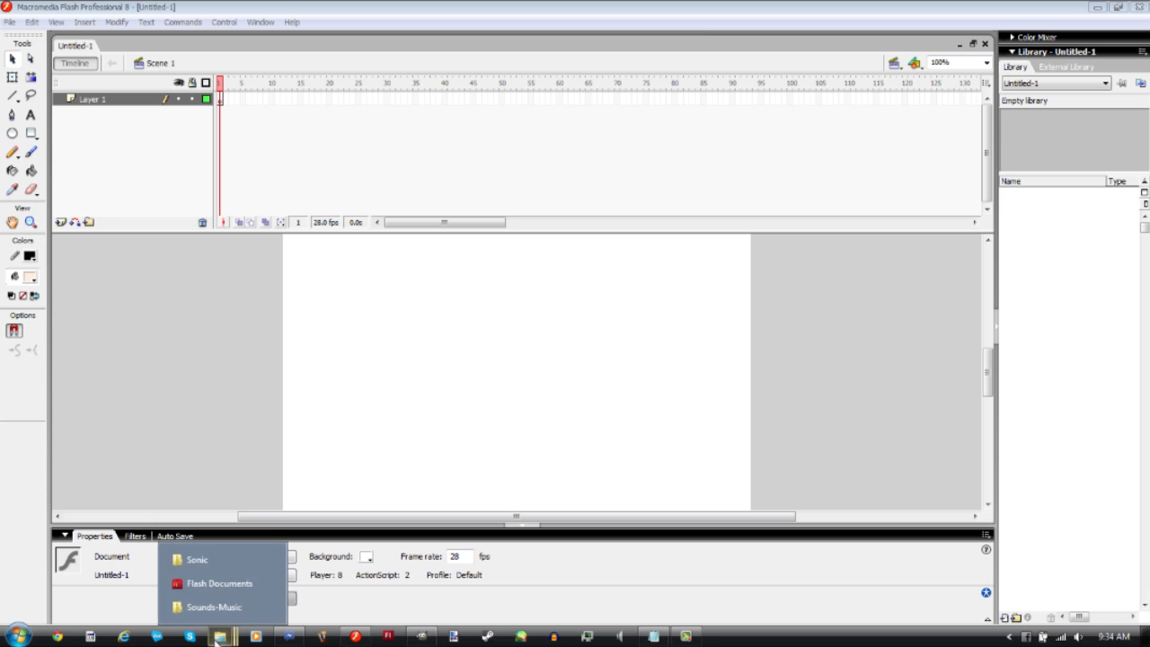
pyautogui.click(207, 561)
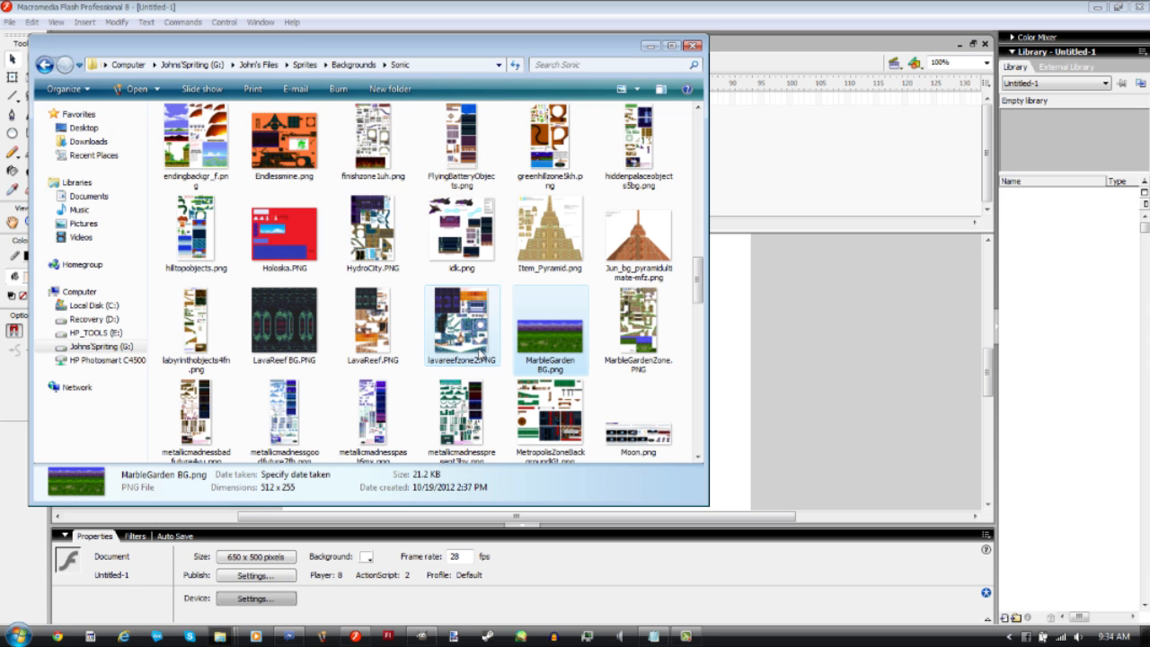
pyautogui.moveTo(1104, 312); pyautogui.dragTo(1102, 314)
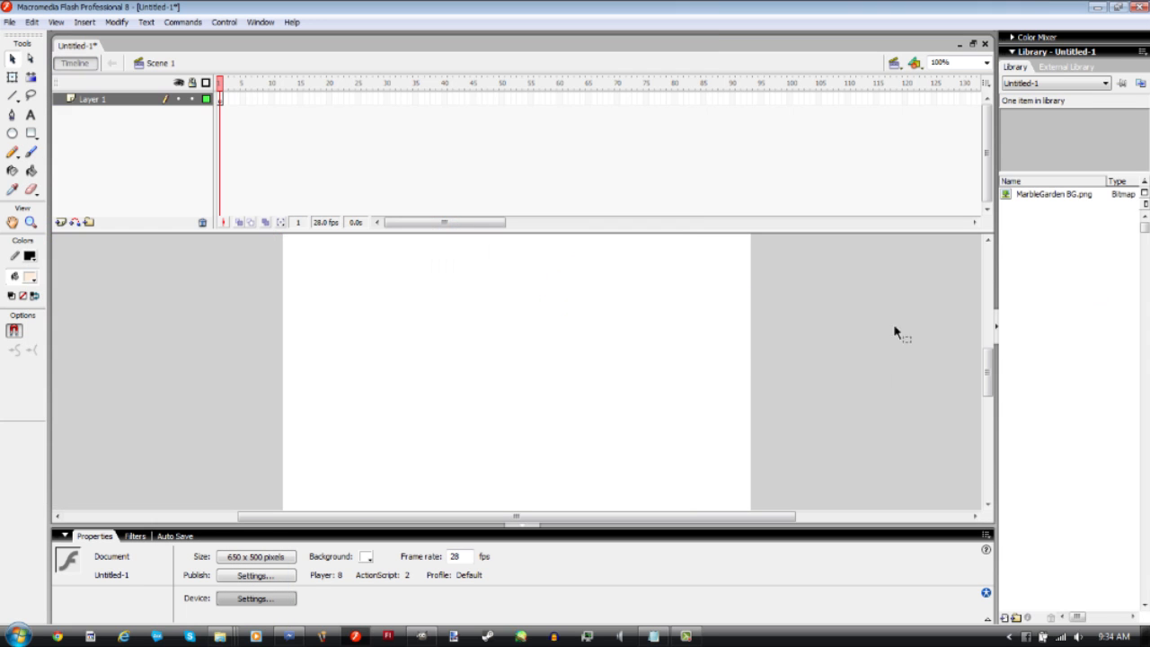
# Set the library bitmap MarbleGarden BG.png to Lossless (PNG/GIF) compression with smoothing off and accept its properties
pyautogui.click(1069, 194)
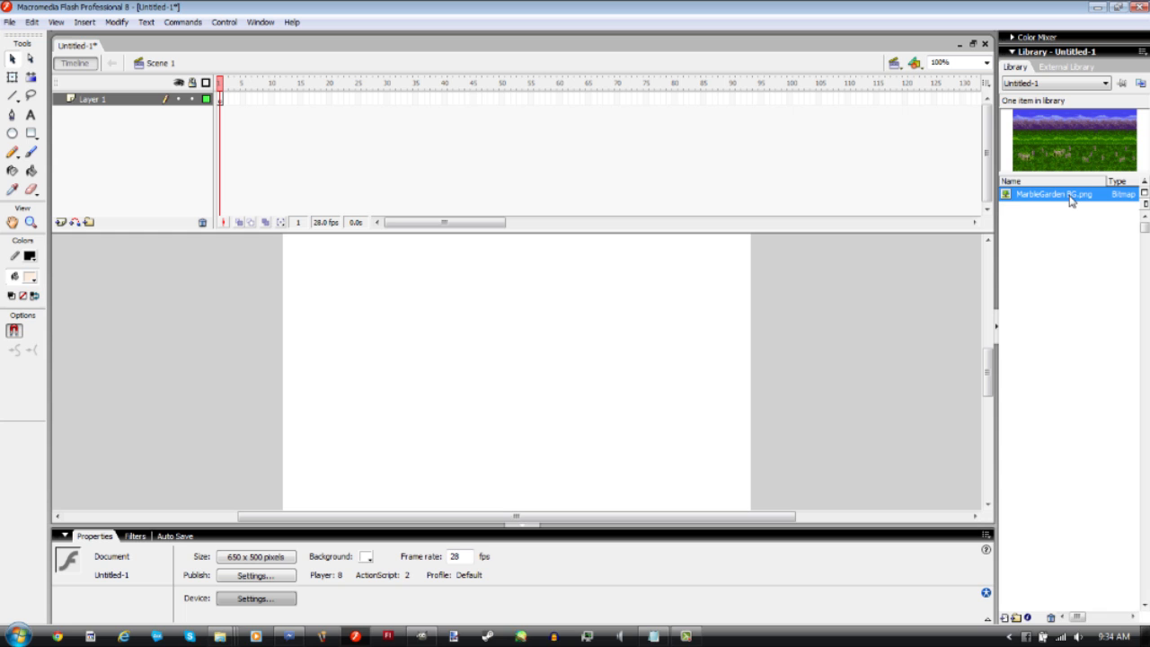
pyautogui.doubleClick(1011, 200)
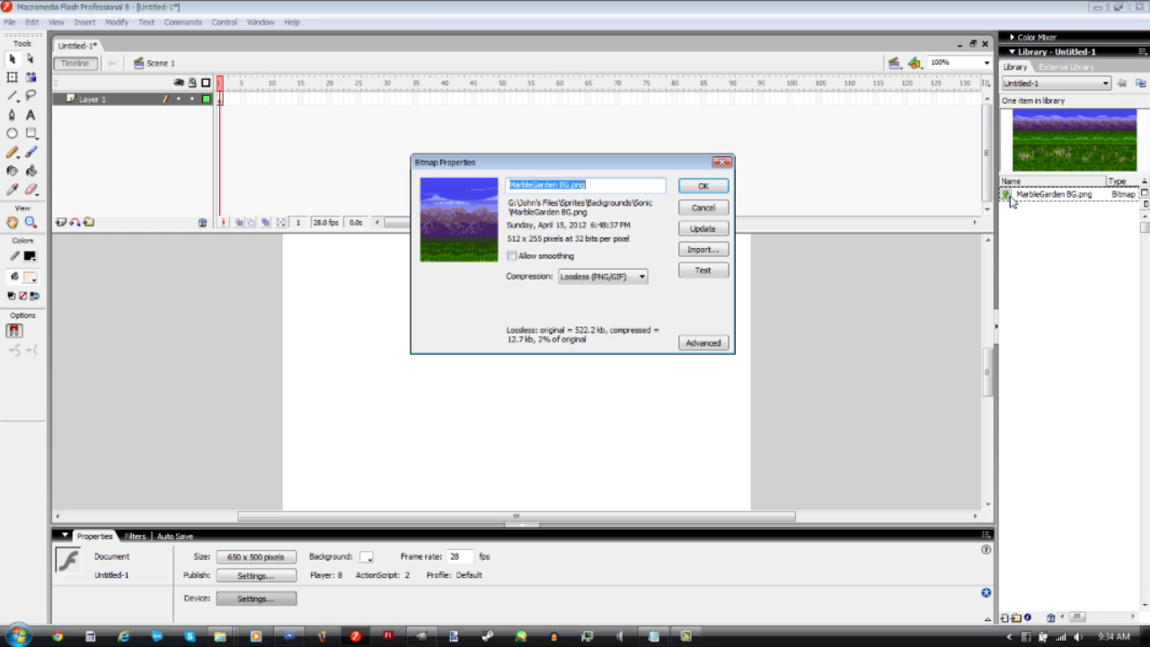
pyautogui.click(617, 279)
pyautogui.click(615, 243)
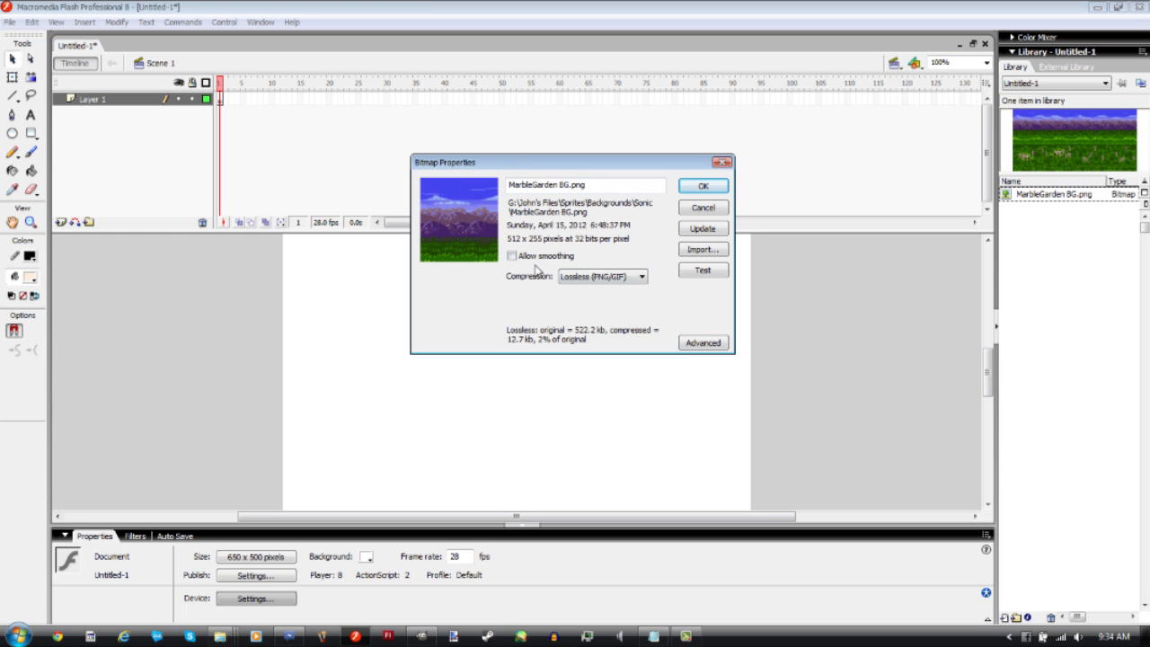
pyautogui.click(696, 191)
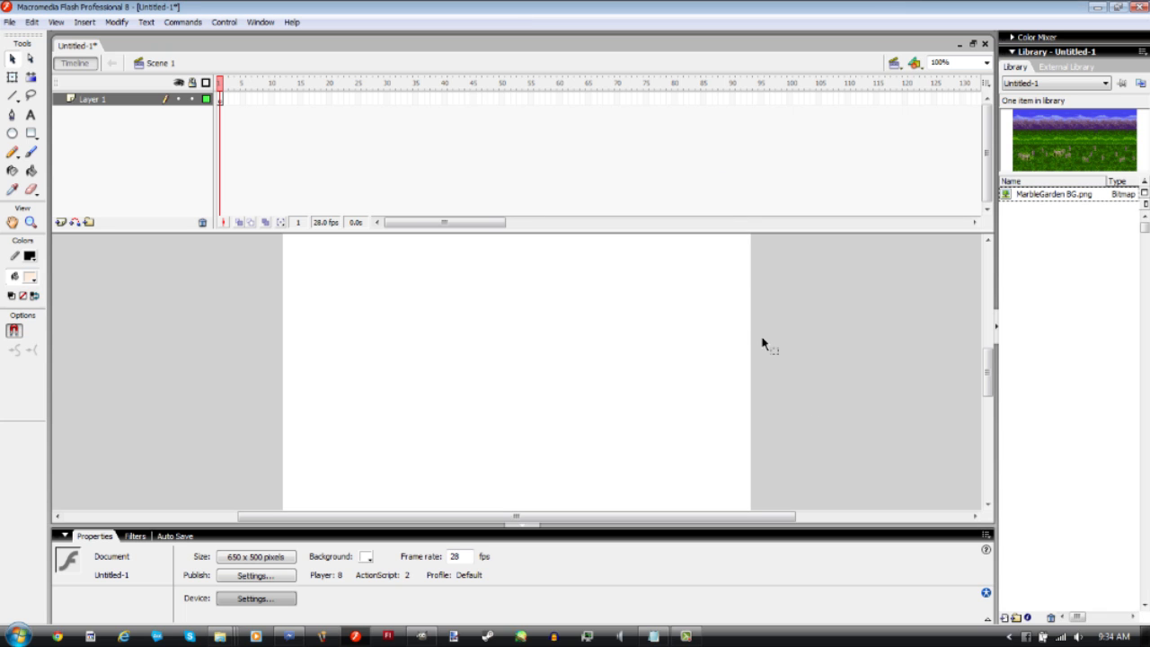
# Save the Flash document as Tutorial 2 in the TUTORIALS folder under Flash Documents
pyautogui.hotkey('ctrl', 's')
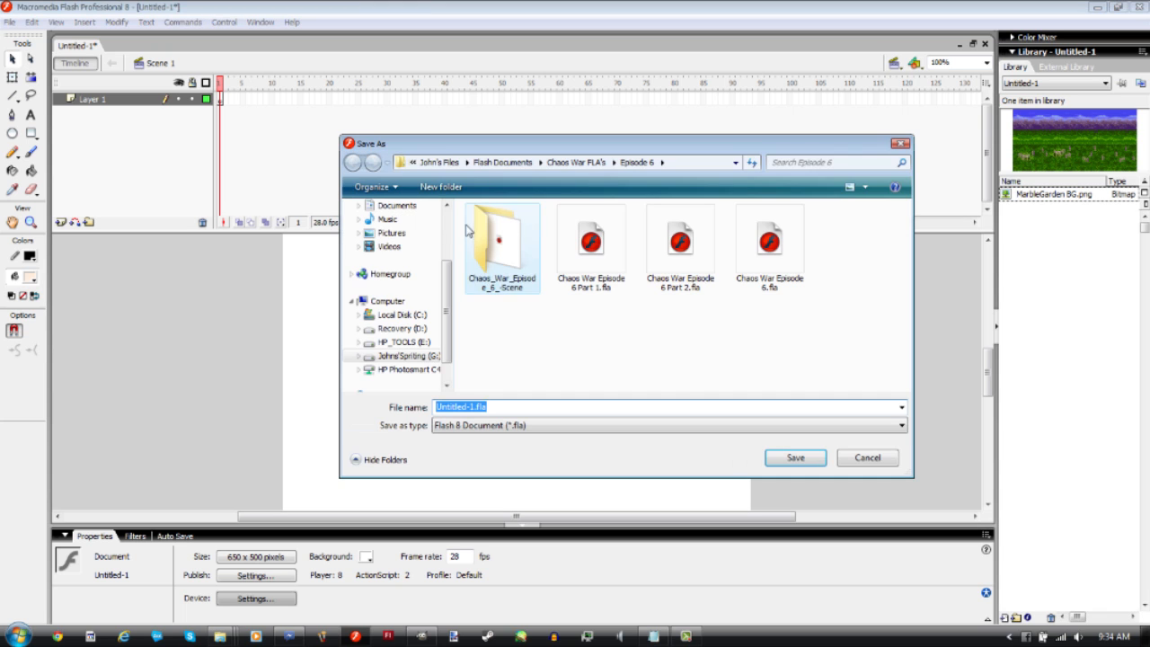
pyautogui.click(517, 163)
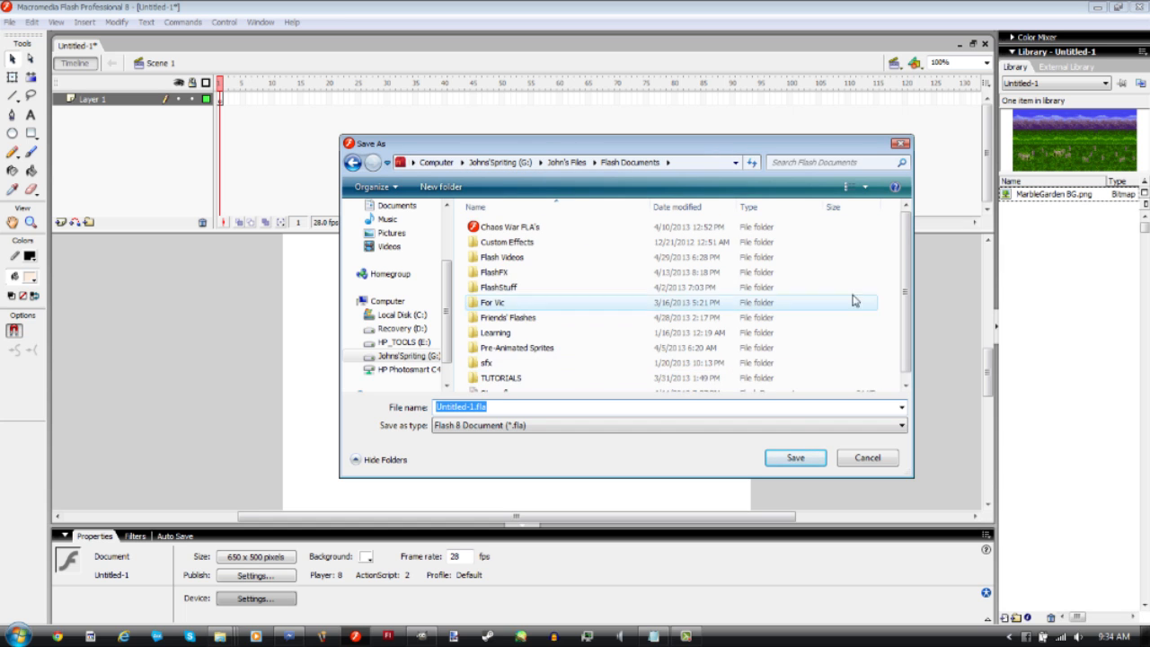
pyautogui.scroll(-1, 553, 389)
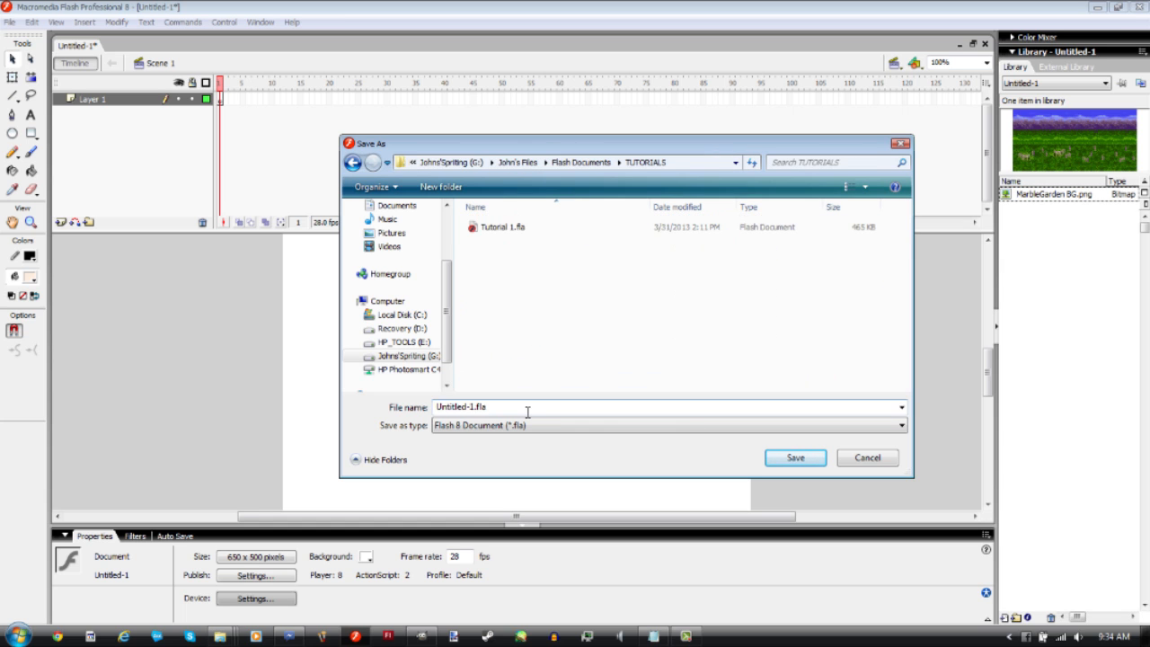
pyautogui.click(527, 411)
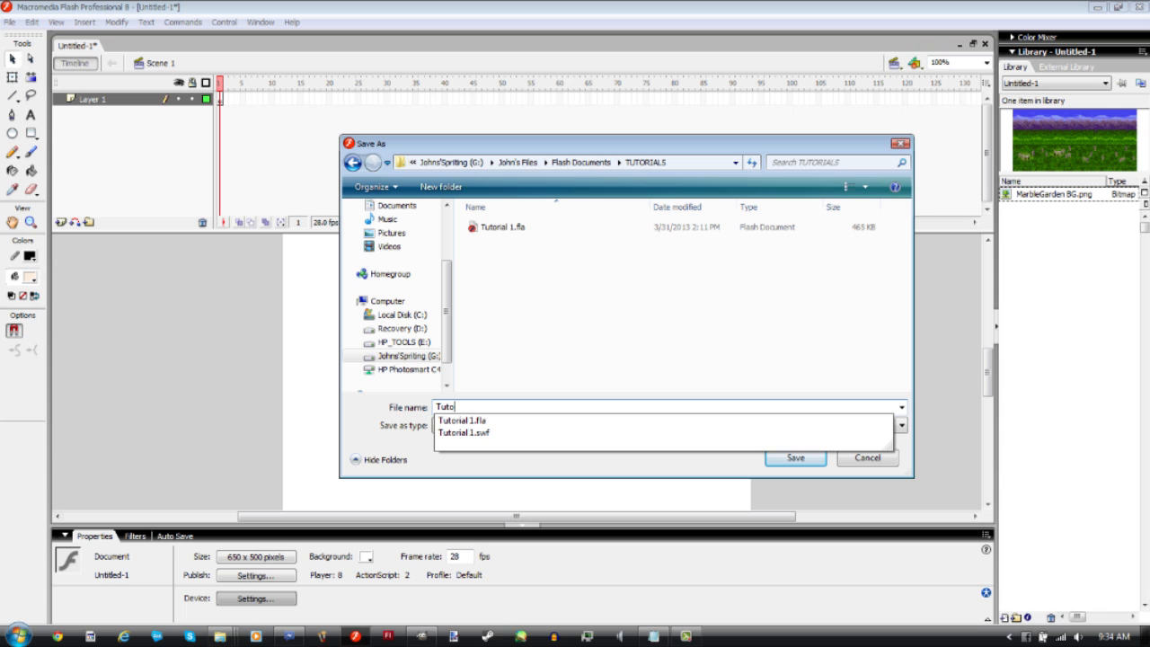
pyautogui.write('Tutorial 2')
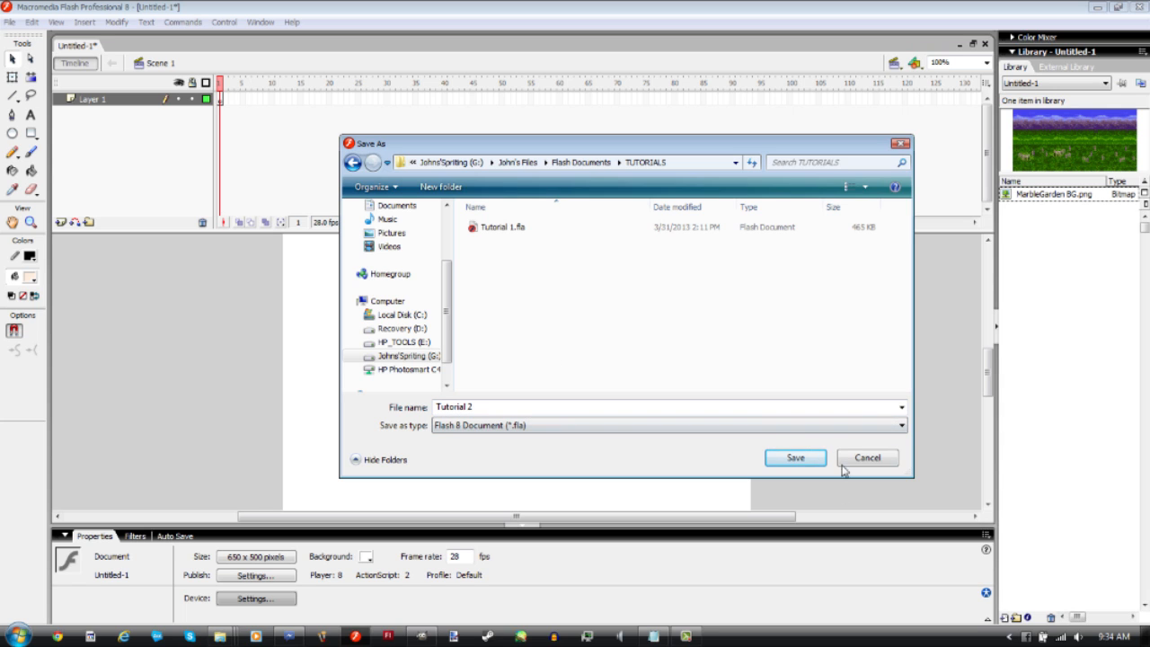
pyautogui.click(794, 460)
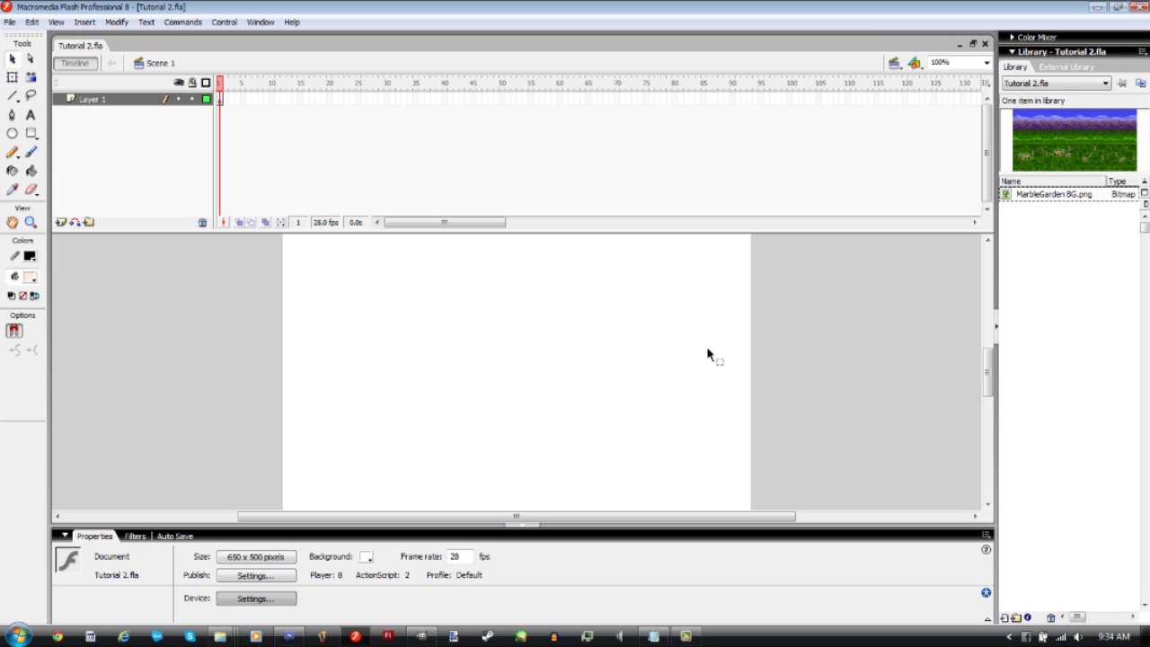
pyautogui.moveTo(436, 460); pyautogui.dragTo(617, 312)
pyautogui.moveTo(650, 311); pyautogui.dragTo(446, 460)
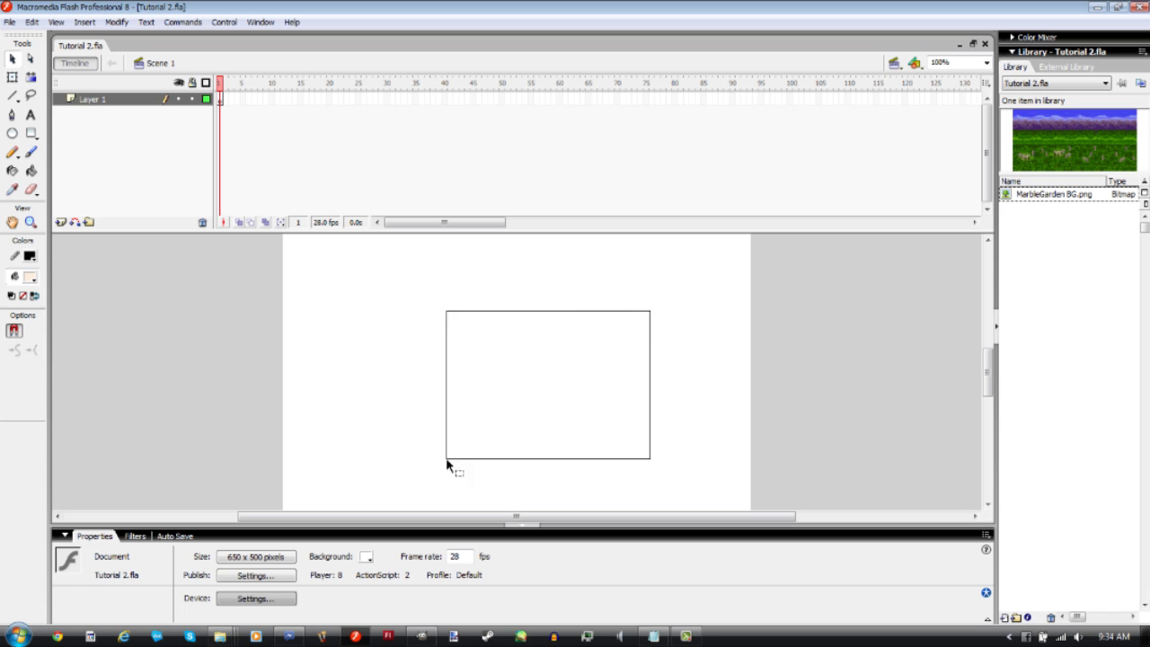
pyautogui.moveTo(558, 452); pyautogui.dragTo(687, 312)
pyautogui.moveTo(420, 501); pyautogui.dragTo(570, 340)
pyautogui.moveTo(639, 329); pyautogui.dragTo(554, 440)
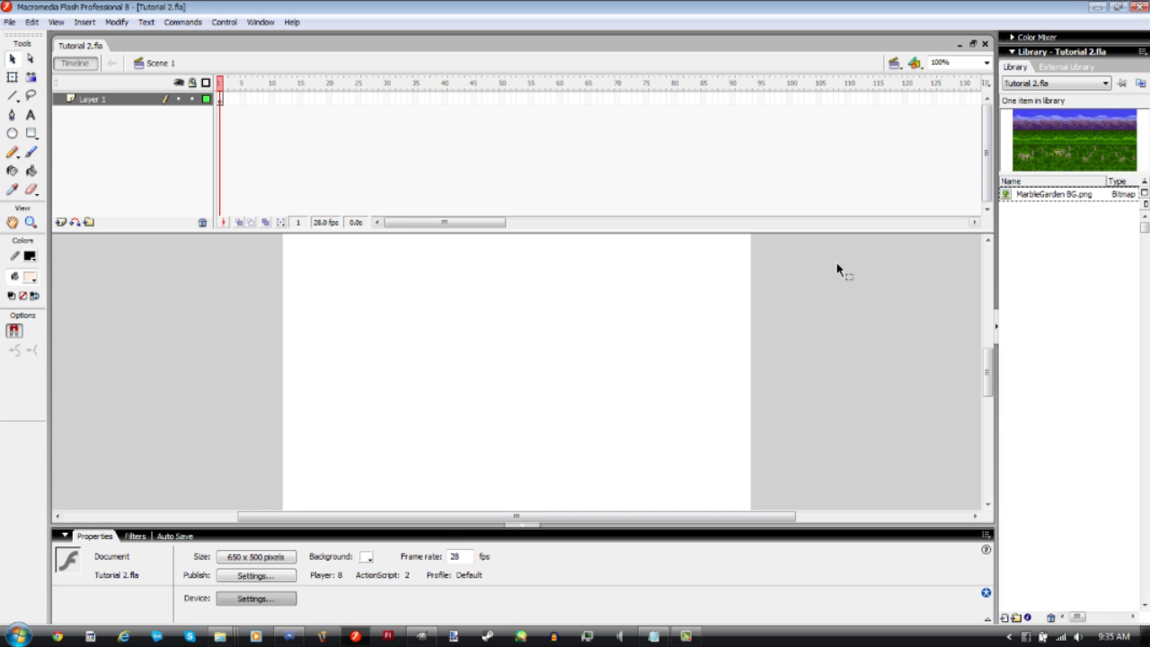
# Place the MarbleGarden BG.png bitmap on the stage and scale it to 300%
pyautogui.click(1033, 194)
pyautogui.moveTo(1034, 194); pyautogui.dragTo(557, 368)
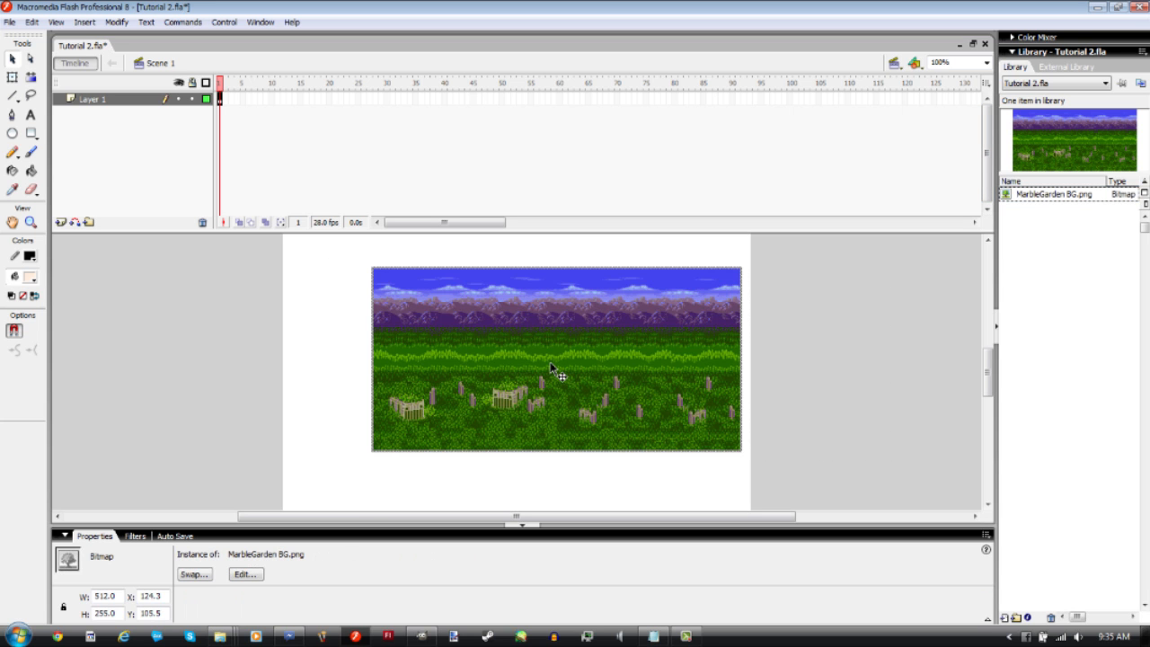
pyautogui.hotkey('ctrl', 'alt', 's')
pyautogui.write('300')
pyautogui.press('Return')
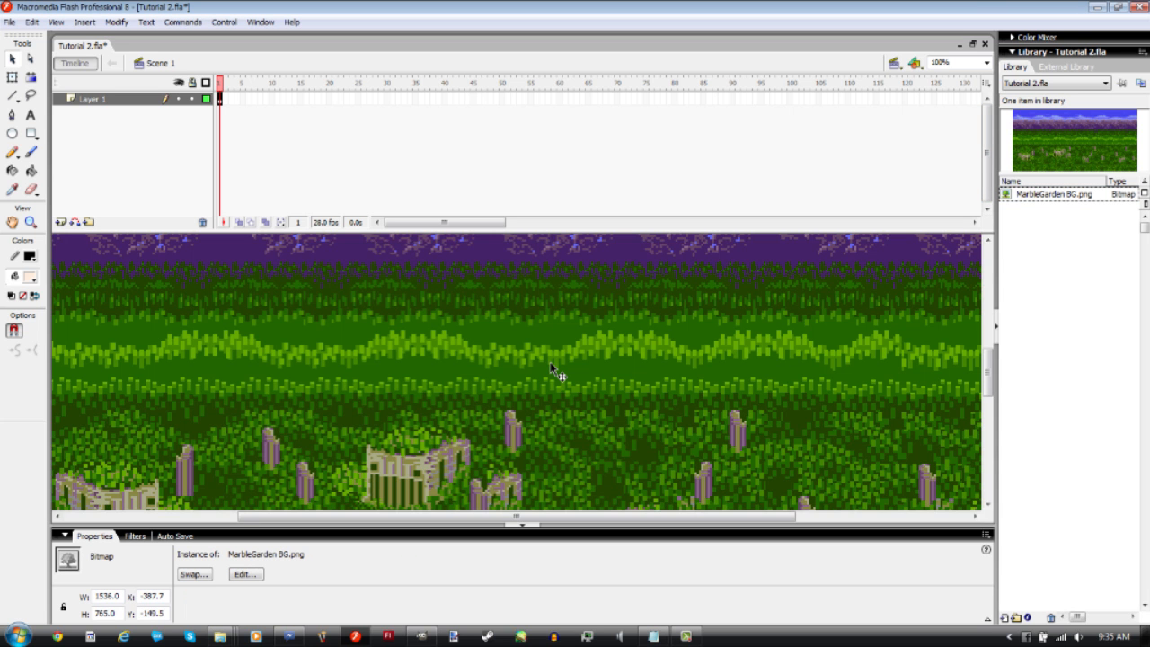
# Convert the enlarged background bitmap to a movie clip symbol named MarbleGarden BG
pyautogui.hotkey('ctrl', '-')
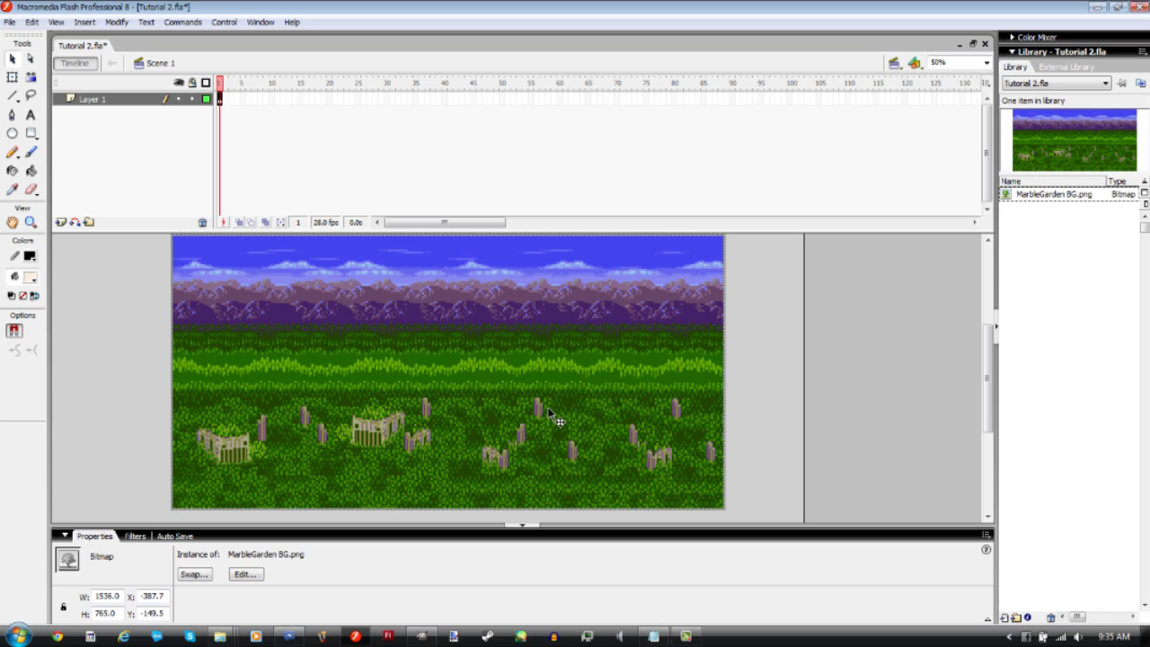
pyautogui.hotkey('ctrl', 'F8')
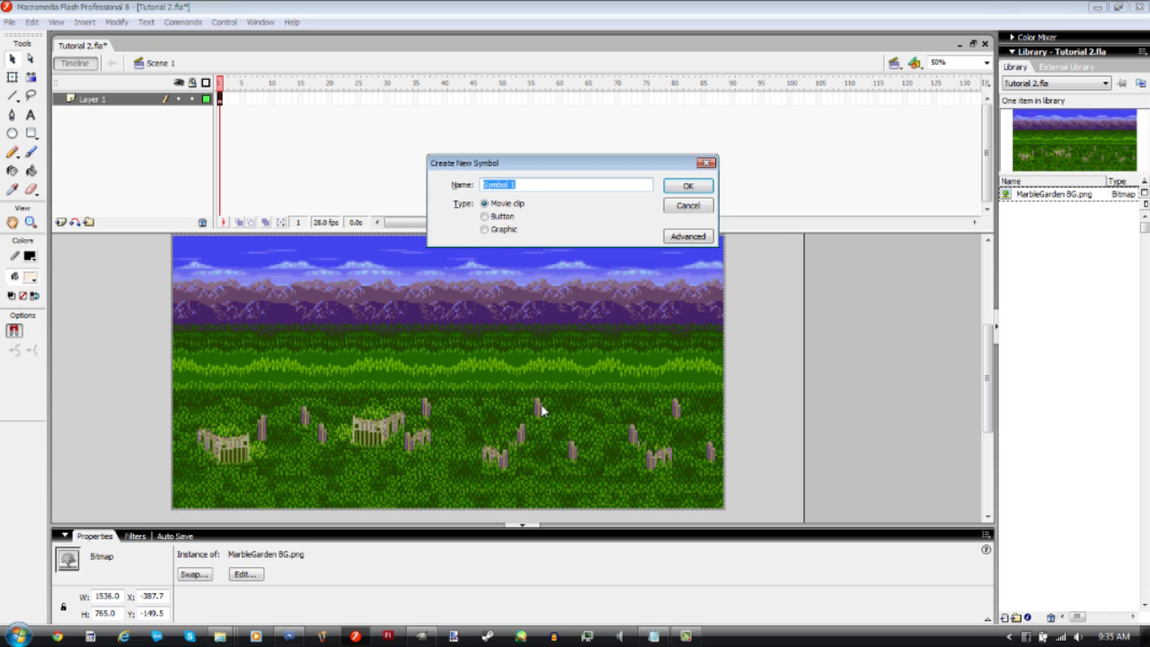
pyautogui.click(691, 207)
pyautogui.press('F8')
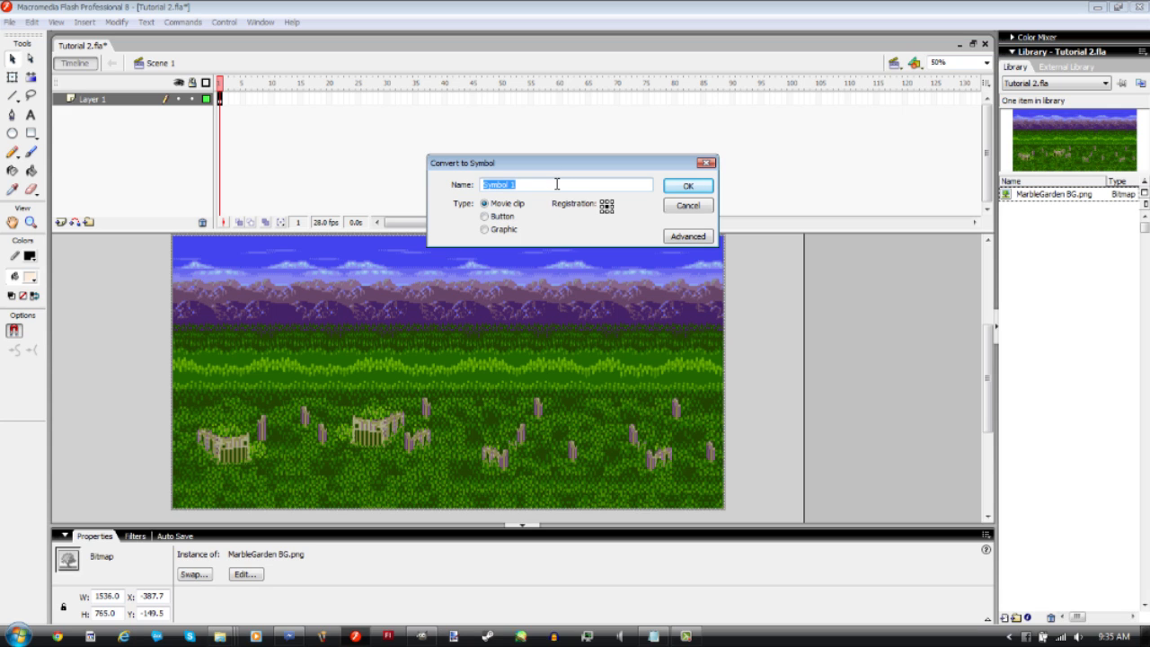
pyautogui.write('MarbleGarden BG')
pyautogui.press('Return')
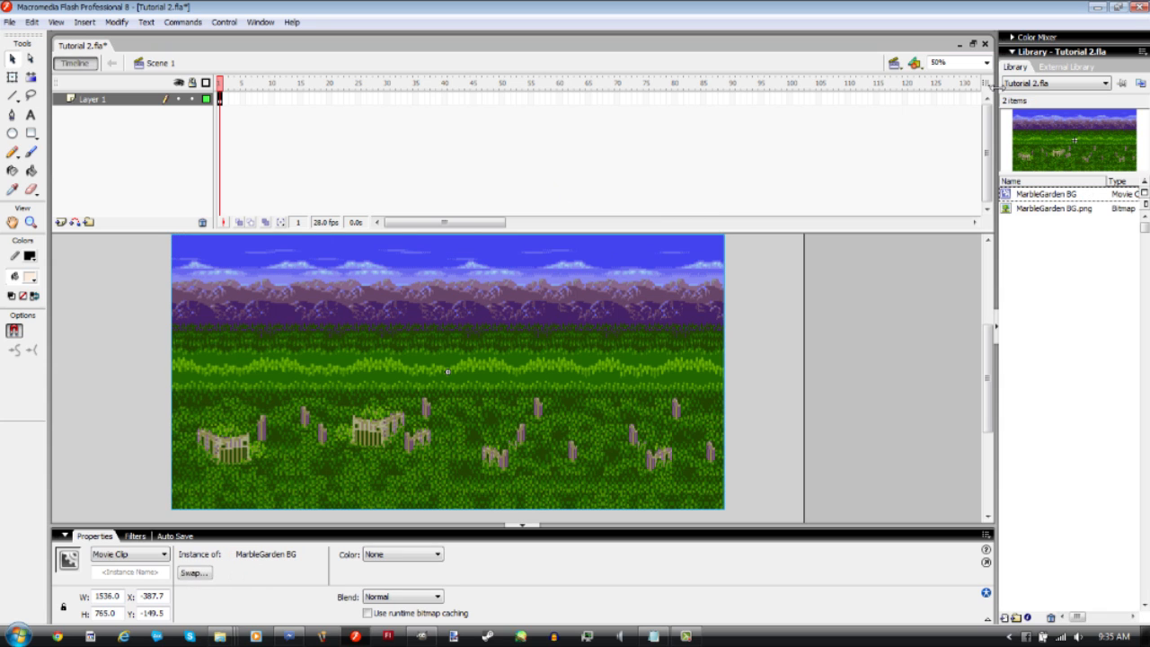
# Create a library folder named -Bitcraps and move the MarbleGarden BG.png bitmap into it
pyautogui.click(1081, 196)
pyautogui.click(1072, 209)
pyautogui.click(1016, 617)
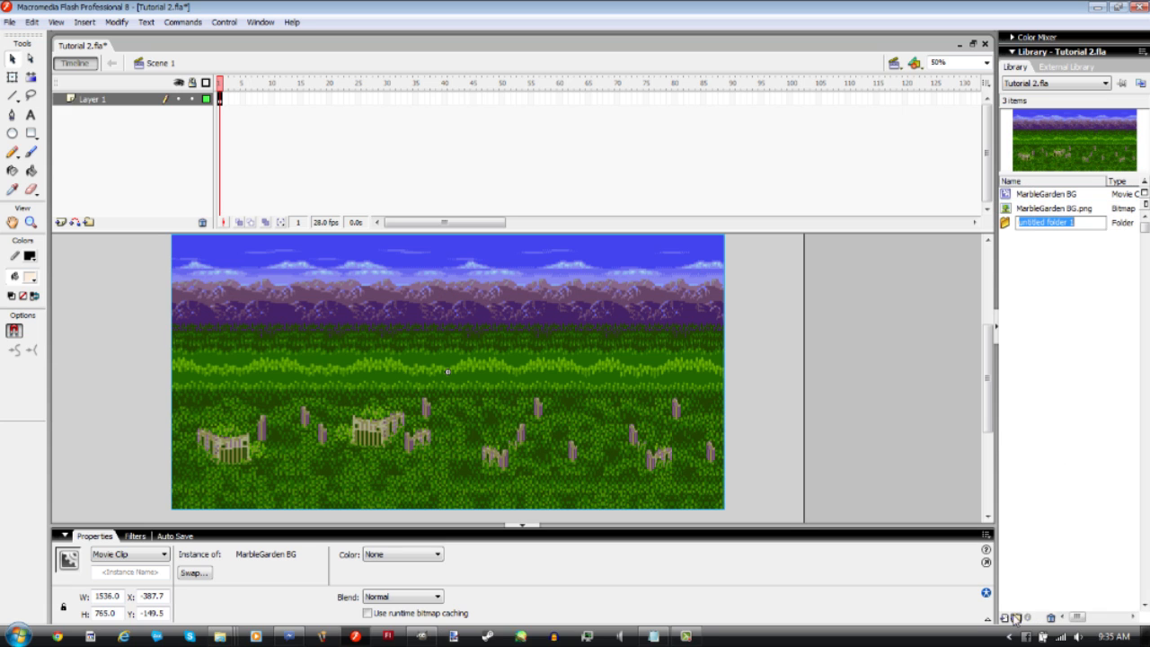
pyautogui.press('BackSpace')
pyautogui.write('-Bitcraps')
pyautogui.click(1050, 543)
pyautogui.moveTo(1037, 223); pyautogui.dragTo(1046, 198)
pyautogui.click(1043, 195)
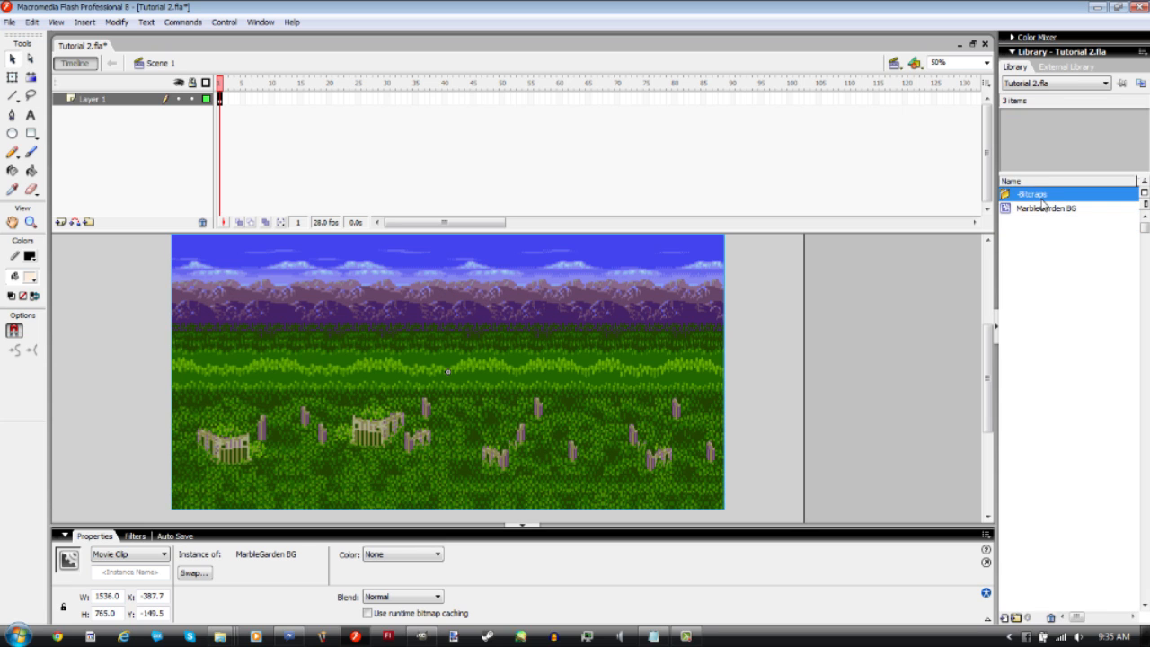
pyautogui.click(1044, 207)
pyautogui.click(1034, 194)
pyautogui.click(1033, 195)
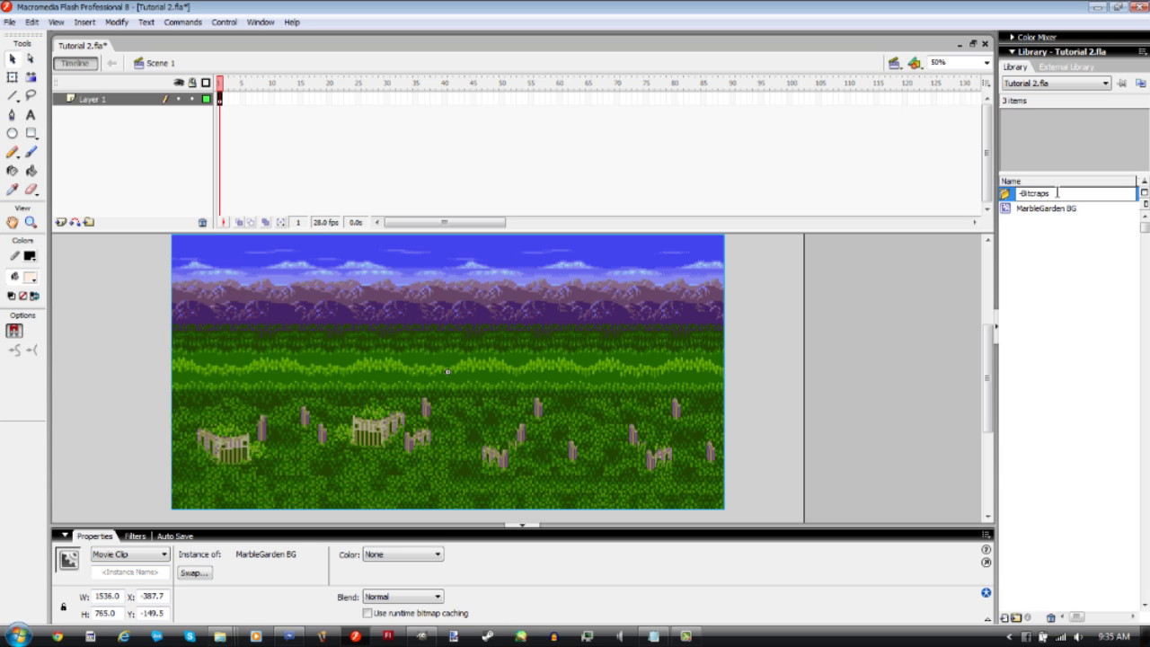
pyautogui.moveTo(1053, 196); pyautogui.dragTo(1033, 203)
pyautogui.click(1071, 302)
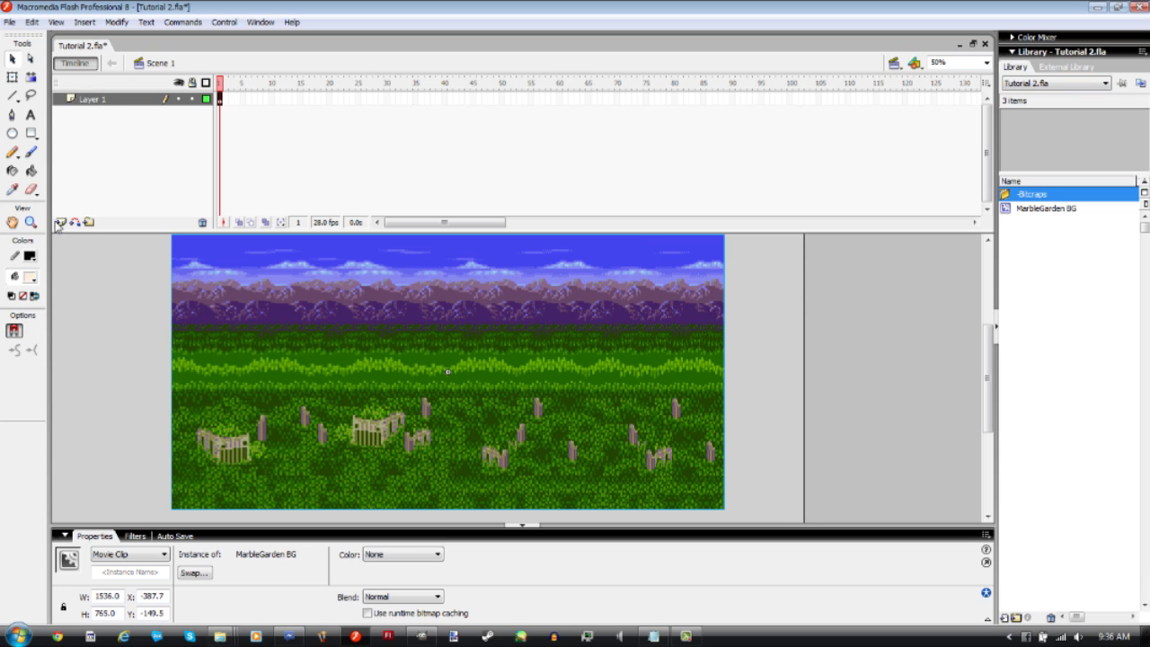
# Rename Layer 1 as Background
pyautogui.doubleClick(114, 99)
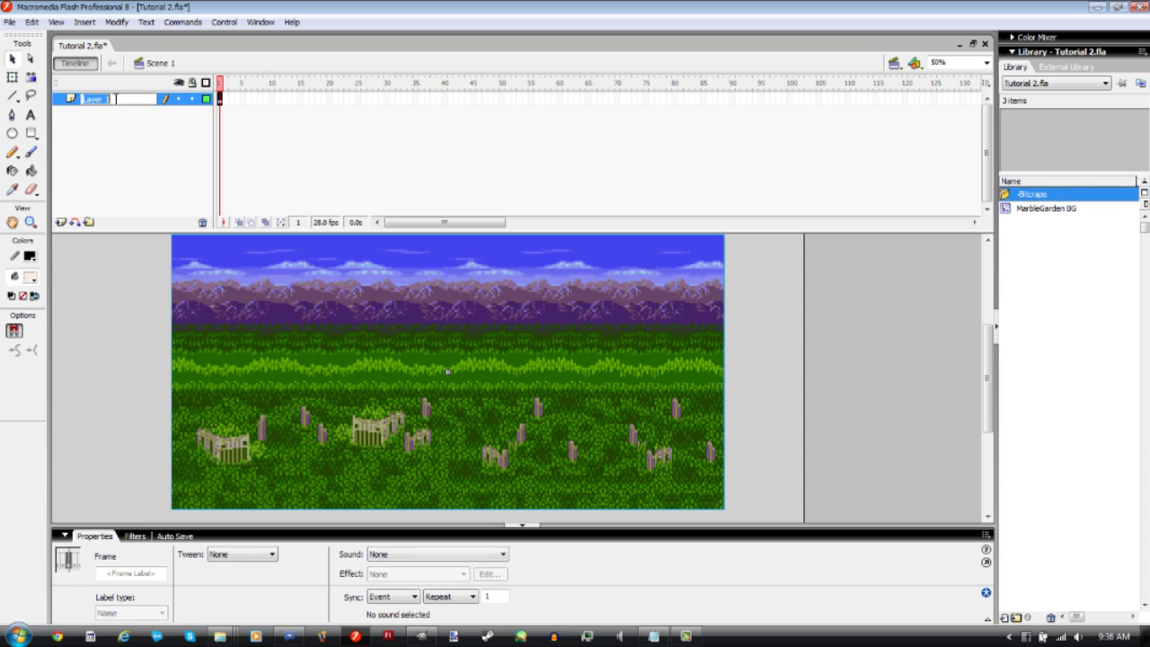
pyautogui.write('Background')
pyautogui.press('Return')
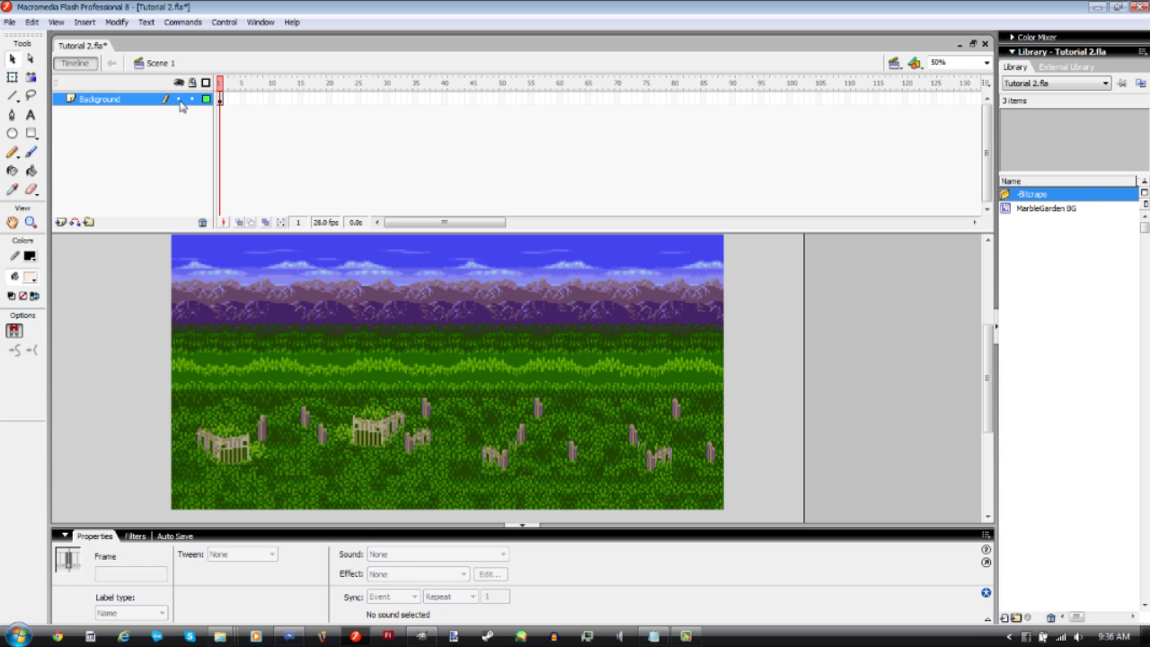
# Move the background movie clip upward over the stage to about X -402, Y -254
pyautogui.moveTo(393, 405); pyautogui.dragTo(571, 386)
pyautogui.hotkey('shift', 'Up')
pyautogui.hotkey('shift', 'Up')
pyautogui.hotkey('shift', 'Up')
pyautogui.hotkey('shift', 'Up')
pyautogui.hotkey('shift', 'Up')
pyautogui.hotkey('shift', 'Up')
pyautogui.moveTo(485, 373); pyautogui.dragTo(515, 387)
pyautogui.scroll(2, 583, 340)
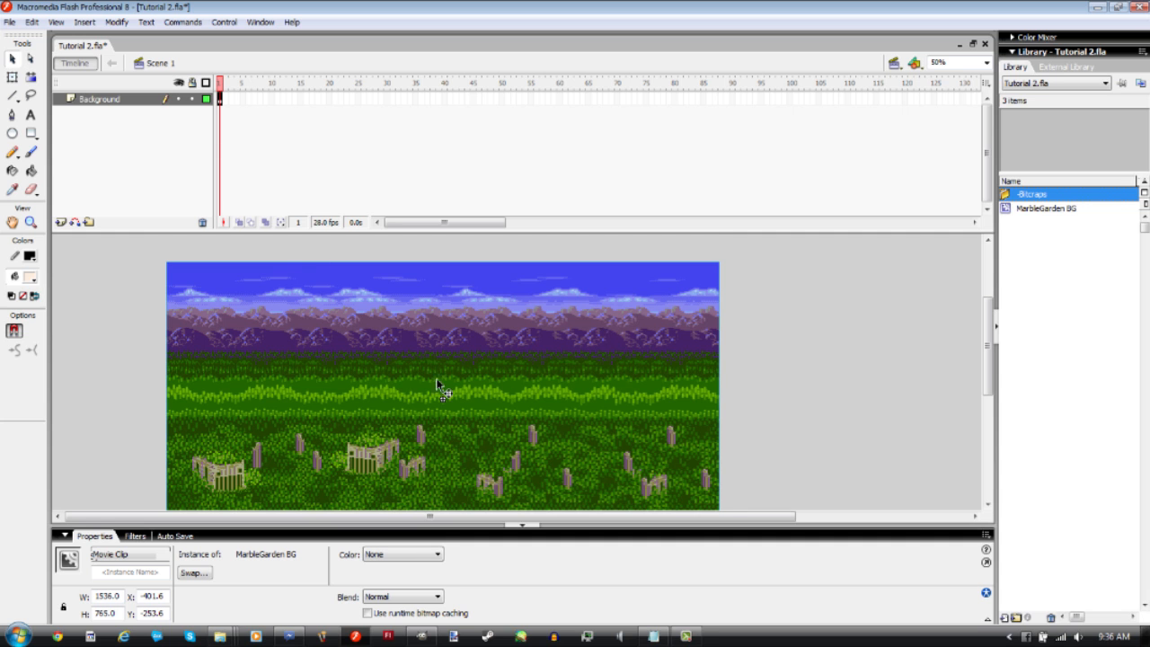
pyautogui.scroll(-4, 440, 382)
pyautogui.scroll(2, 521, 326)
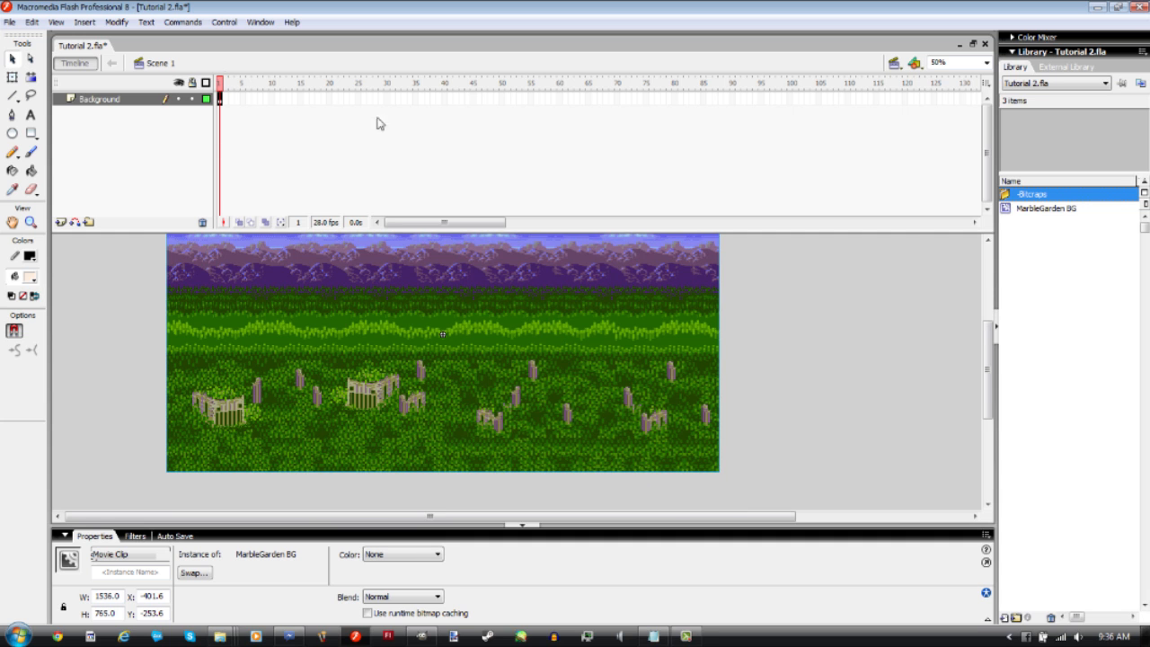
# Inside the MarbleGarden BG movie clip, duplicate the bitmap and place the copy flush against its right edge at X 768
pyautogui.doubleClick(406, 366)
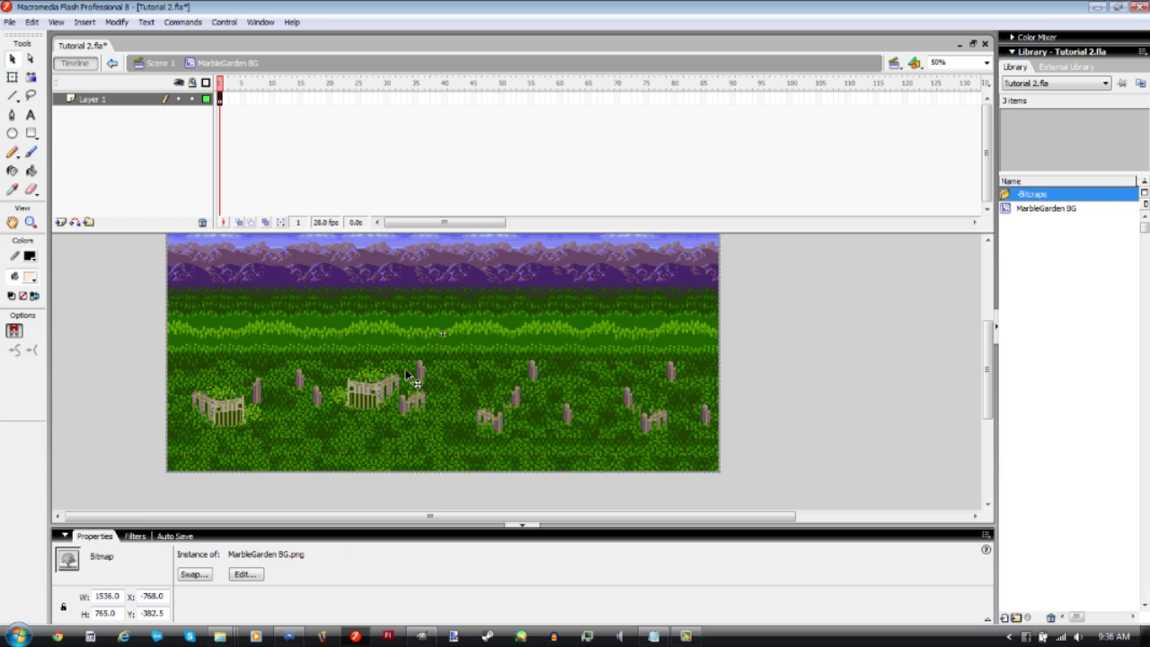
pyautogui.hotkey('ctrl', '-')
pyautogui.moveTo(184, 362); pyautogui.dragTo(422, 355)
pyautogui.hotkey('ctrl', 'z')
pyautogui.moveTo(324, 334); pyautogui.dragTo(472, 330)
pyautogui.moveTo(472, 330); pyautogui.dragTo(403, 372)
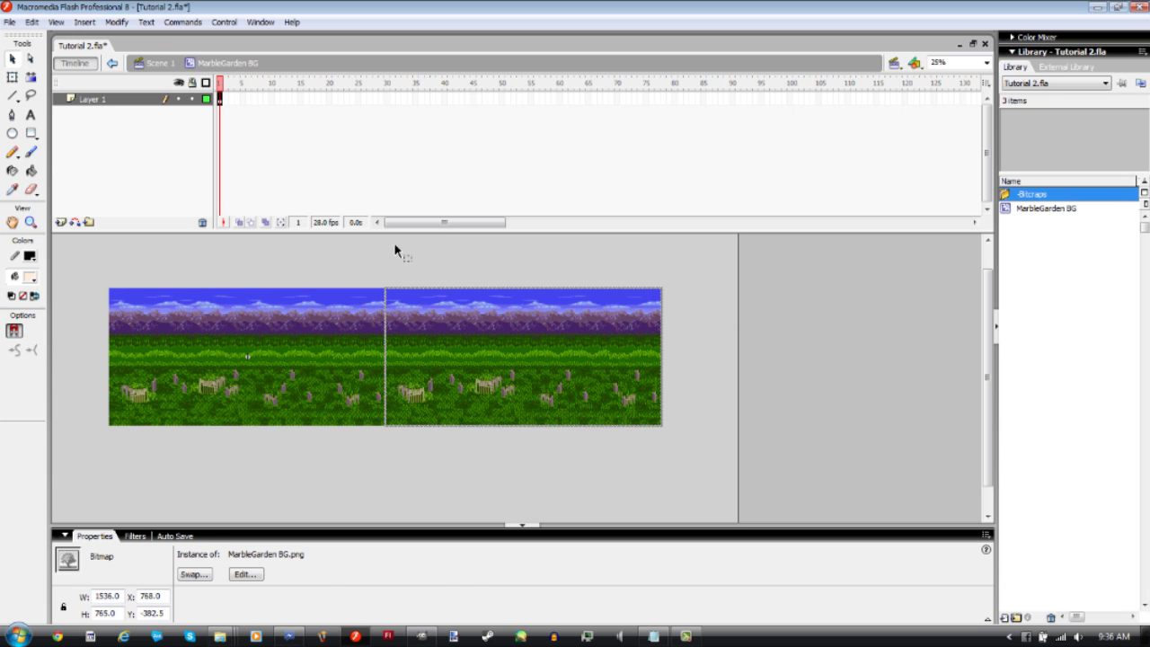
pyautogui.click(393, 242)
# Add a third copy of the bitmap flush against the strip's left end, and return to Scene 1
pyautogui.click(525, 413)
pyautogui.moveTo(621, 339); pyautogui.dragTo(102, 346)
pyautogui.click(170, 246)
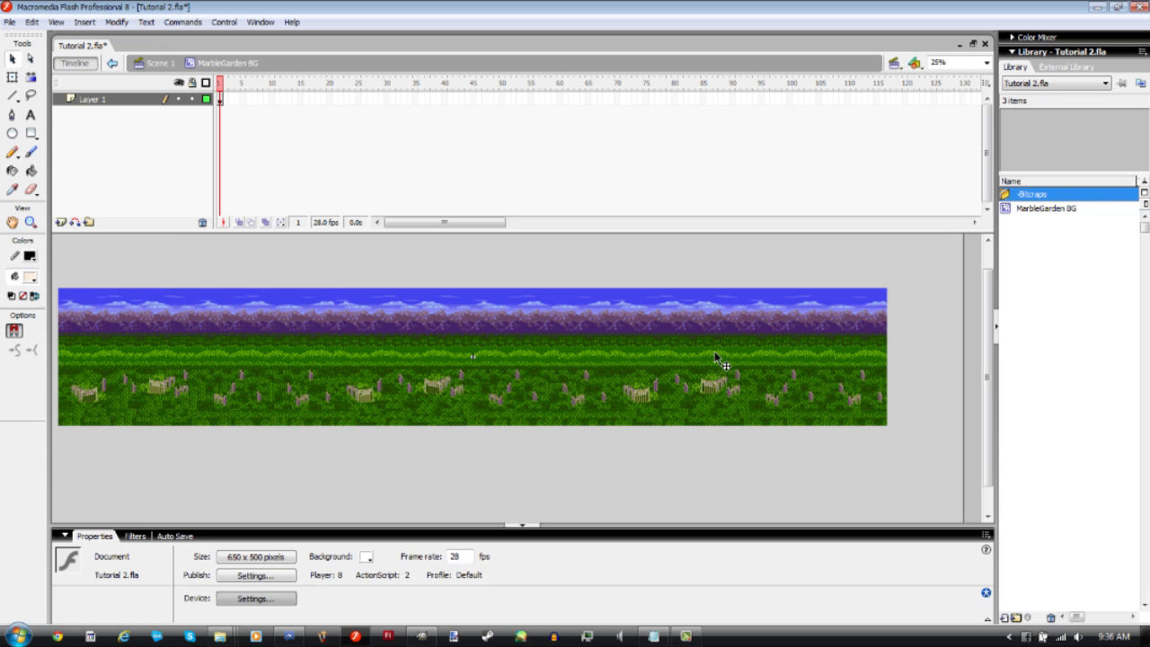
pyautogui.moveTo(791, 478); pyautogui.dragTo(407, 388)
pyautogui.click(261, 265)
pyautogui.click(157, 63)
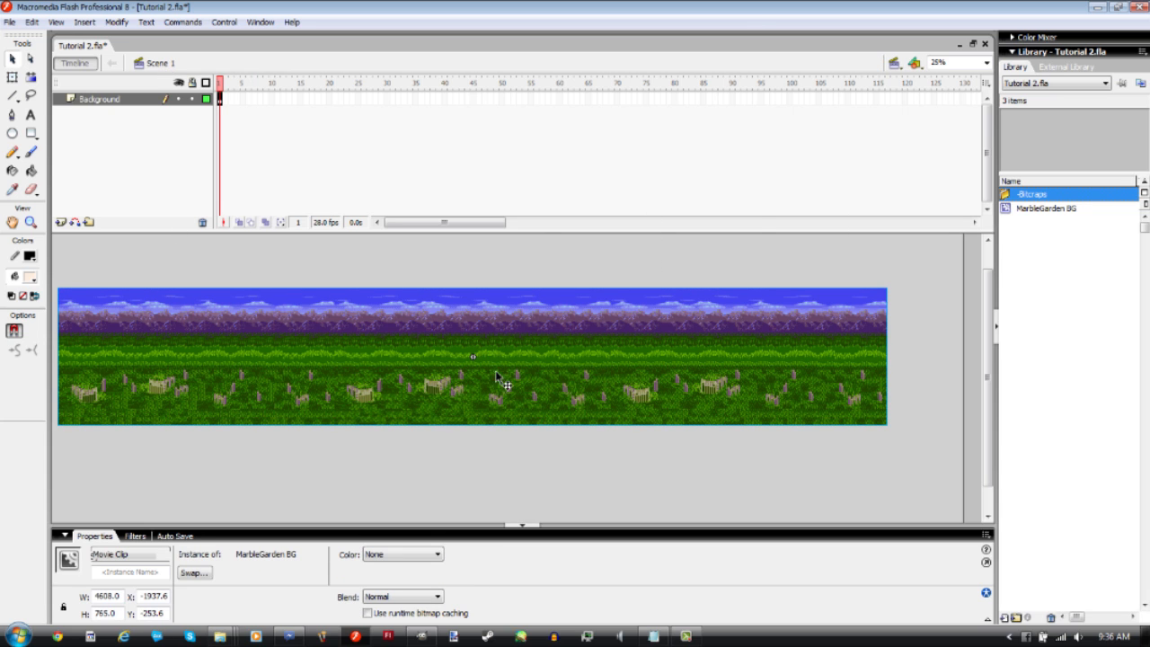
# Shift the widened background movie clip to the right so its left end just covers the stage, at about X -58
pyautogui.hotkey('shift', 'Right')
pyautogui.hotkey('shift', 'Right')
pyautogui.hotkey('shift', 'Right')
pyautogui.hotkey('shift', 'Right')
pyautogui.hotkey('shift', 'Right')
pyautogui.hotkey('shift', 'Right')
pyautogui.hotkey('shift', 'Right')
pyautogui.hotkey('shift', 'Right')
pyautogui.hotkey('shift', 'Right')
pyautogui.hotkey('shift', 'Right')
pyautogui.hotkey('shift', 'Right')
pyautogui.hotkey('shift', 'Right')
pyautogui.hotkey('shift', 'Right')
pyautogui.hotkey('shift', 'Right')
pyautogui.hotkey('shift', 'Right')
pyautogui.hotkey('shift', 'Right')
pyautogui.hotkey('shift', 'Right')
pyautogui.hotkey('shift', 'Right')
pyautogui.hotkey('shift', 'Right')
pyautogui.hotkey('shift', 'Right')
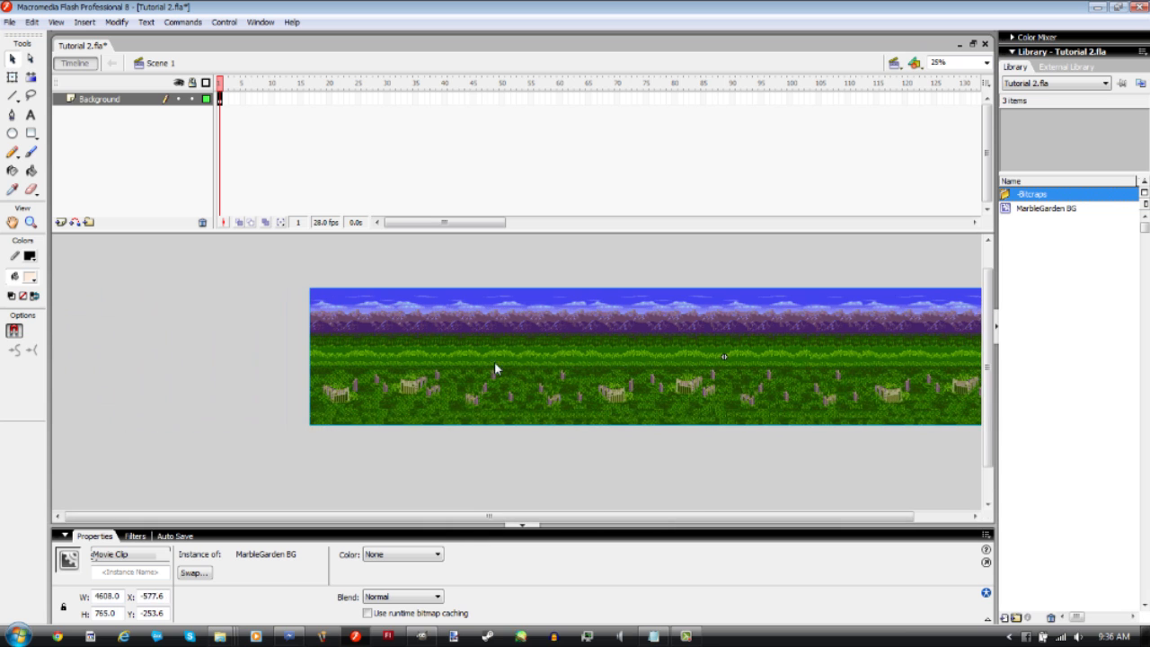
pyautogui.hotkey('shift', 'Right')
pyautogui.hotkey('shift', 'Right')
pyautogui.hotkey('shift', 'Right')
pyautogui.hotkey('shift', 'Right')
pyautogui.hotkey('shift', 'Right')
pyautogui.hotkey('shift', 'Right')
pyautogui.hotkey('shift', 'Right')
pyautogui.hotkey('shift', 'Right')
pyautogui.hotkey('shift', 'Right')
pyautogui.hotkey('shift', 'Right')
pyautogui.hotkey('shift', 'Right')
pyautogui.hotkey('shift', 'Right')
pyautogui.hotkey('shift', 'Right')
pyautogui.hotkey('shift', 'Right')
pyautogui.hotkey('shift', 'Right')
pyautogui.hotkey('shift', 'Right')
pyautogui.hotkey('shift', 'Right')
pyautogui.hotkey('shift', 'Right')
pyautogui.hotkey('shift', 'Right')
pyautogui.hotkey('shift', 'Right')
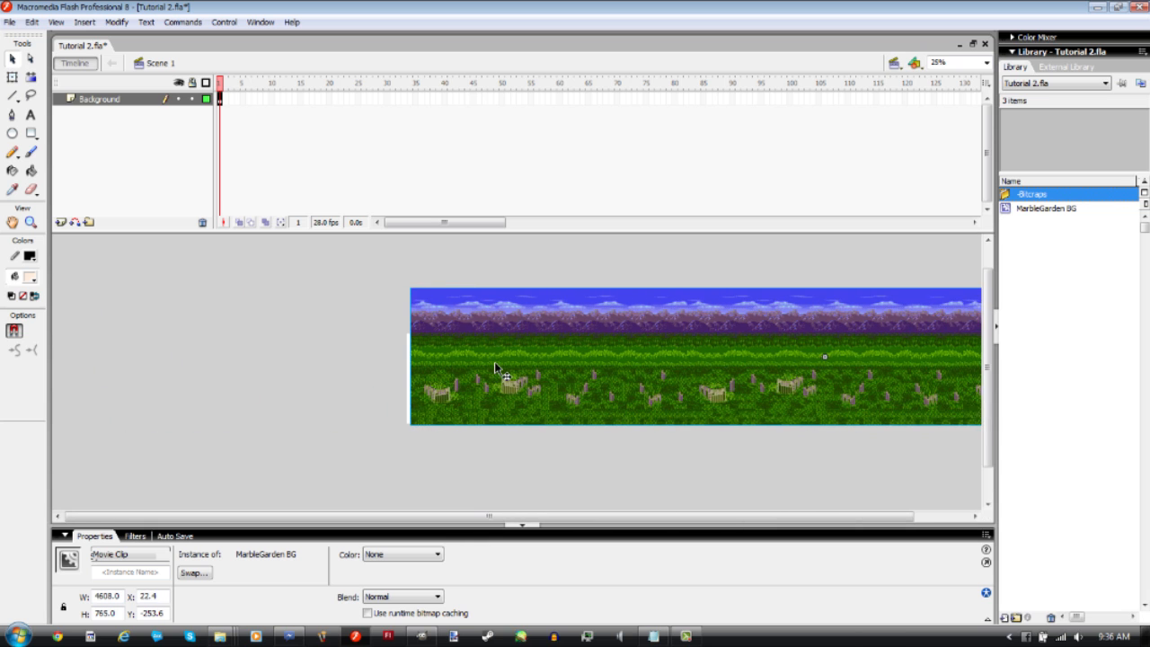
pyautogui.hotkey('shift', 'Left')
pyautogui.hotkey('shift', 'Left')
pyautogui.hotkey('shift', 'Left')
pyautogui.hotkey('shift', 'Left')
pyautogui.hotkey('shift', 'Left')
pyautogui.hotkey('shift', 'Left')
pyautogui.hotkey('shift', 'Left')
pyautogui.hotkey('shift', 'Left')
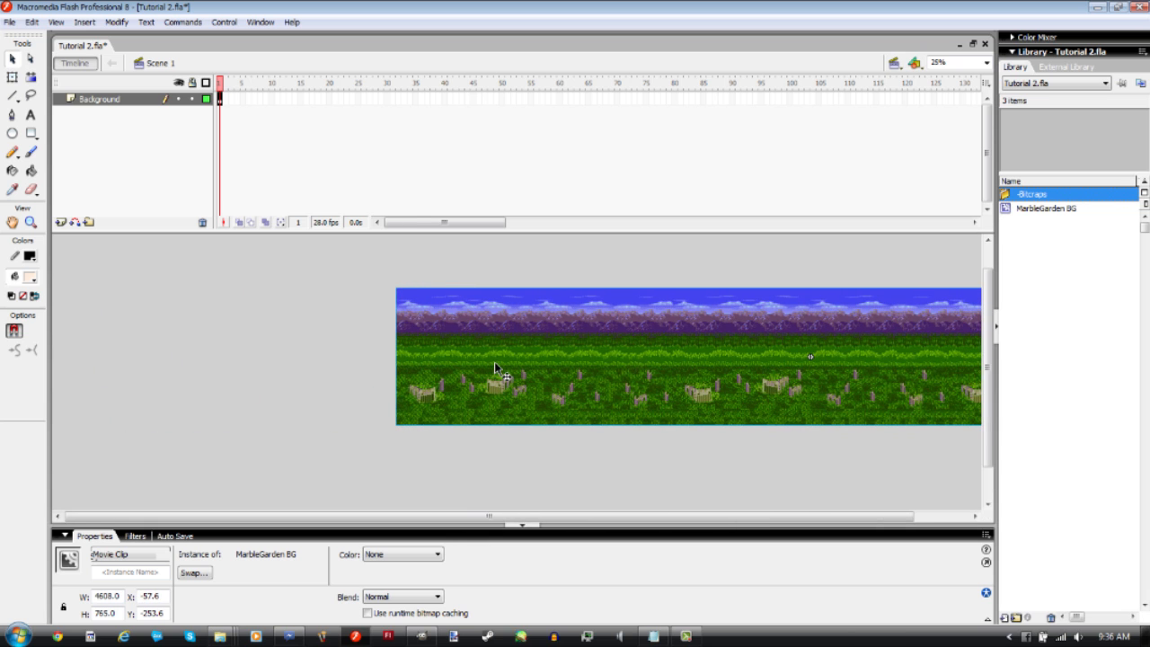
pyautogui.click(488, 261)
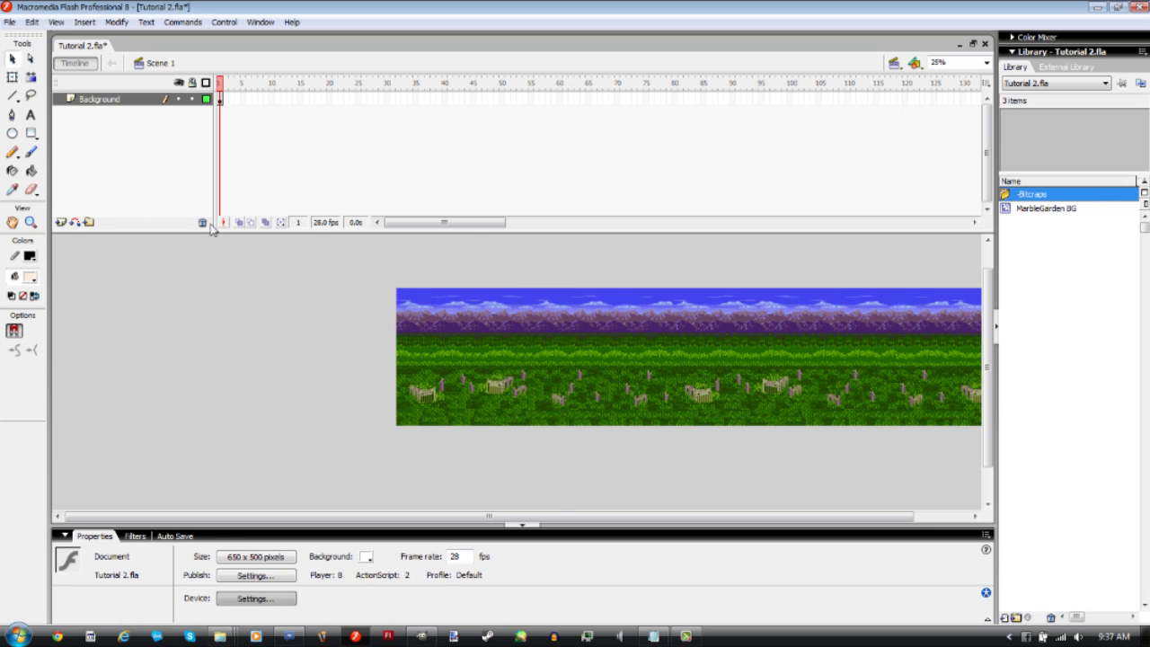
# Add a new layer above Background and name it Tile
pyautogui.click(60, 222)
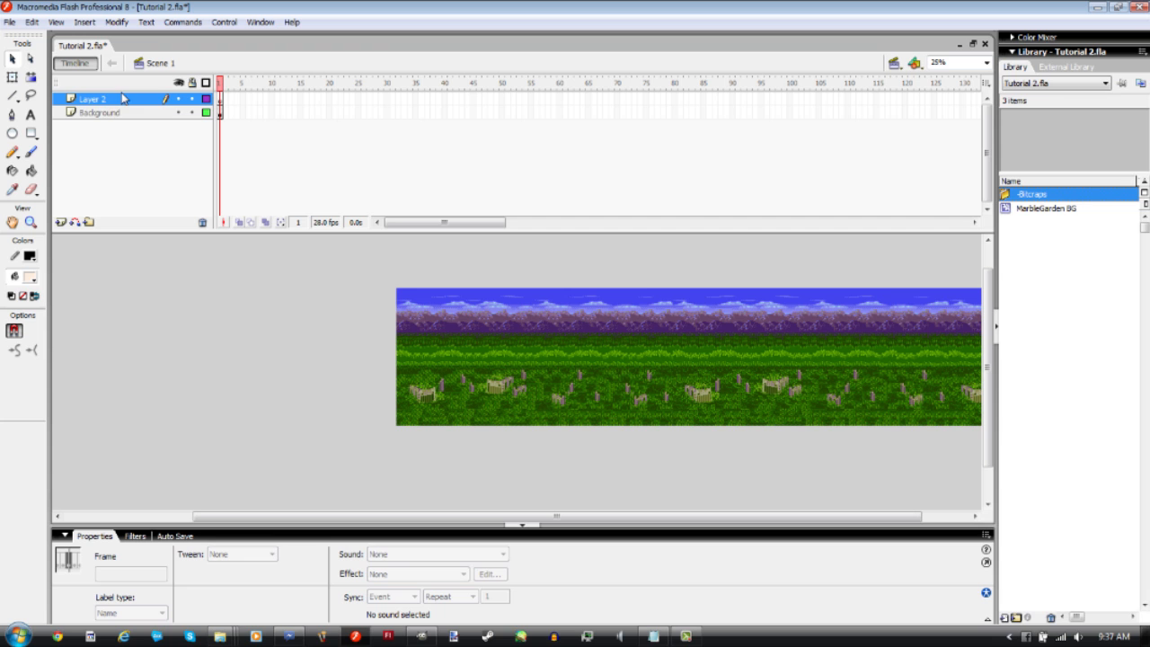
pyautogui.doubleClick(123, 98)
pyautogui.write('Tile')
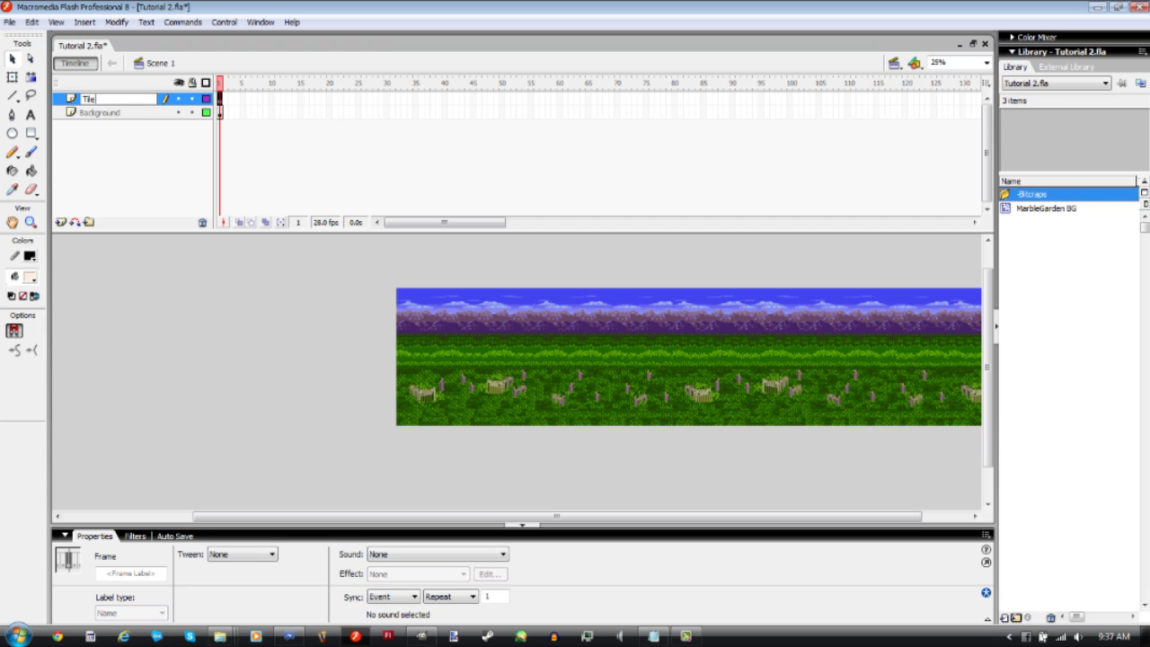
pyautogui.press('Return')
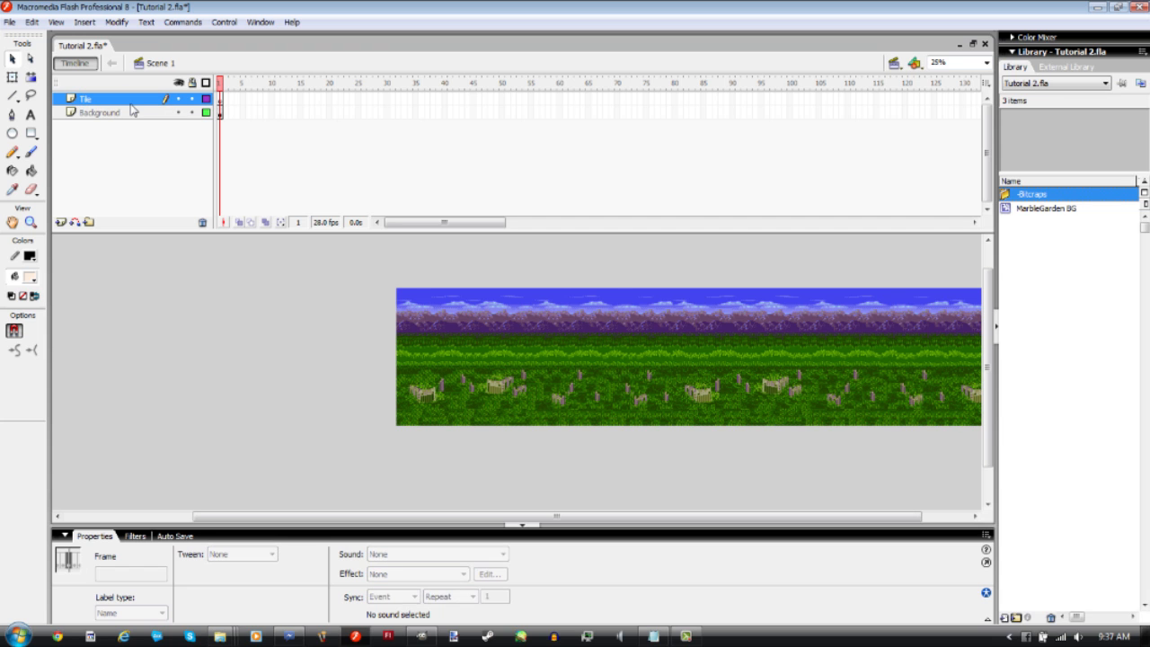
# Switch to GIMP, open MarbleGardenZone.PNG, and delete its white background to transparency
pyautogui.click(253, 638)
pyautogui.doubleClick(1039, 101)
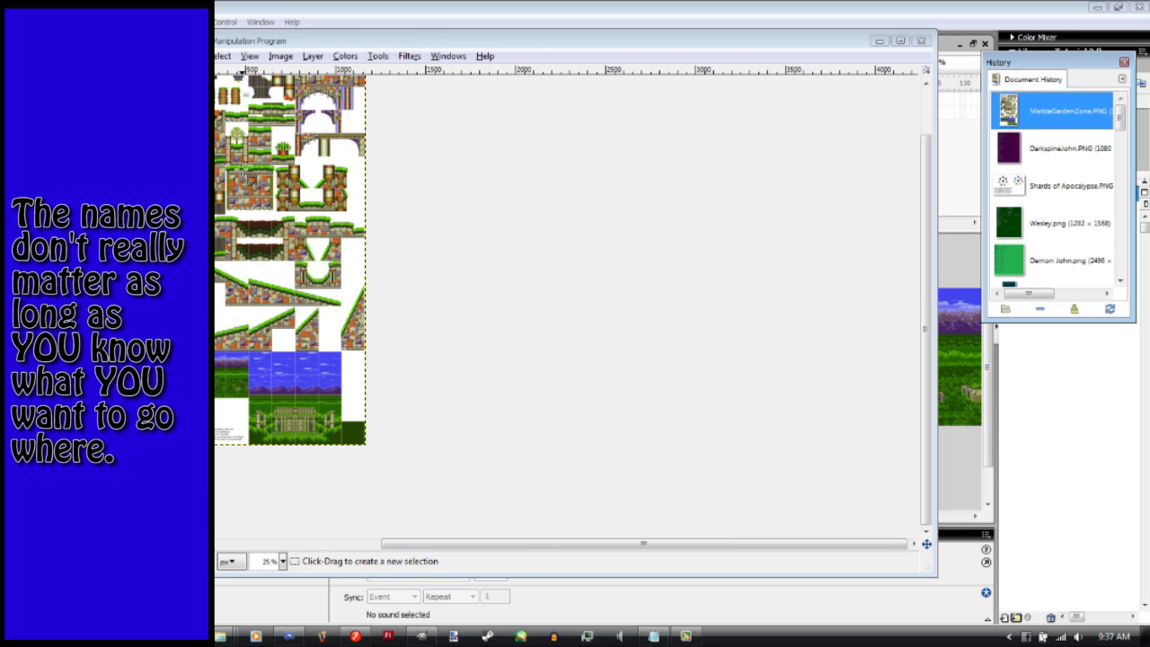
pyautogui.click(312, 55)
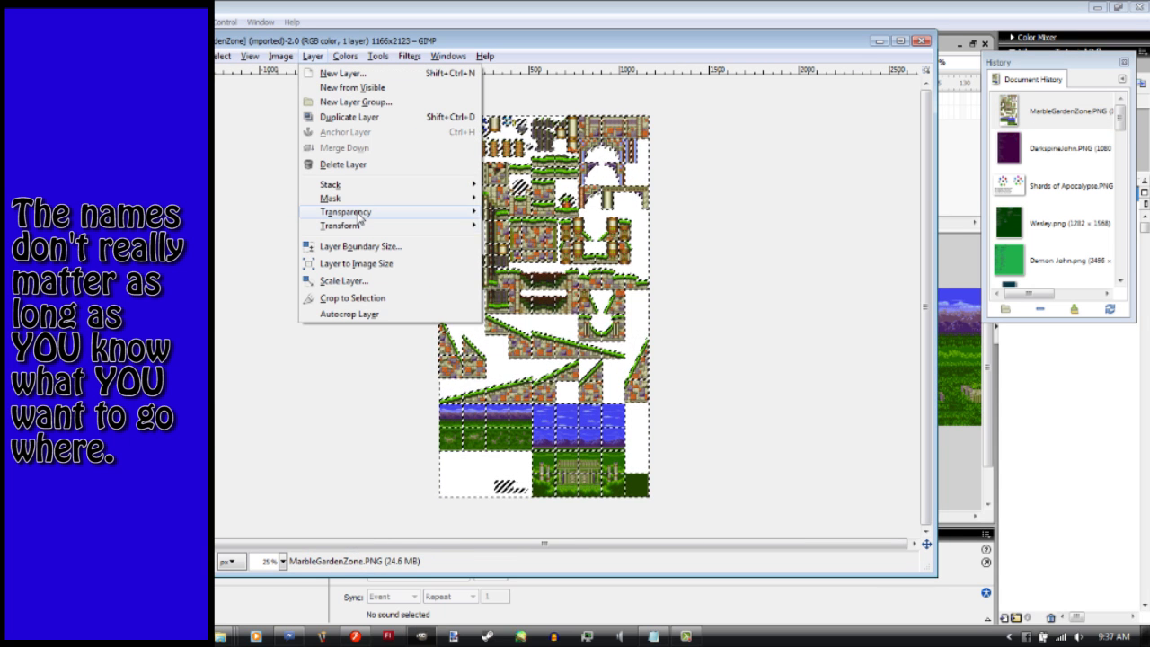
pyautogui.moveTo(358, 215)
pyautogui.click(553, 215)
pyautogui.press('Delete')
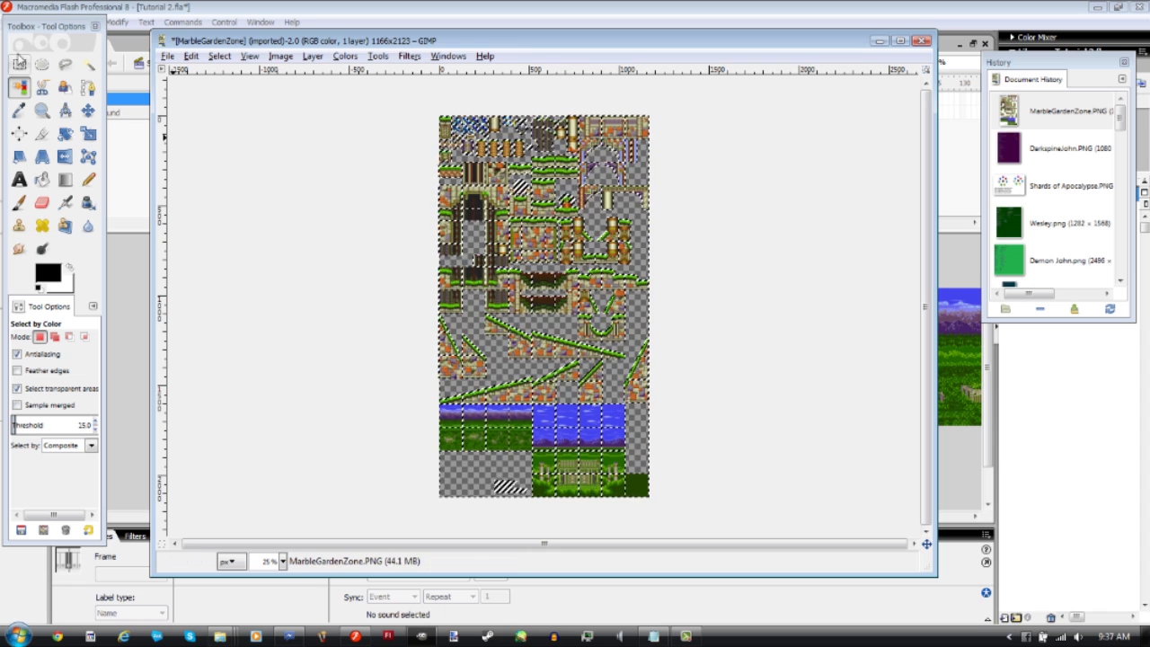
pyautogui.click(19, 60)
pyautogui.click(304, 217)
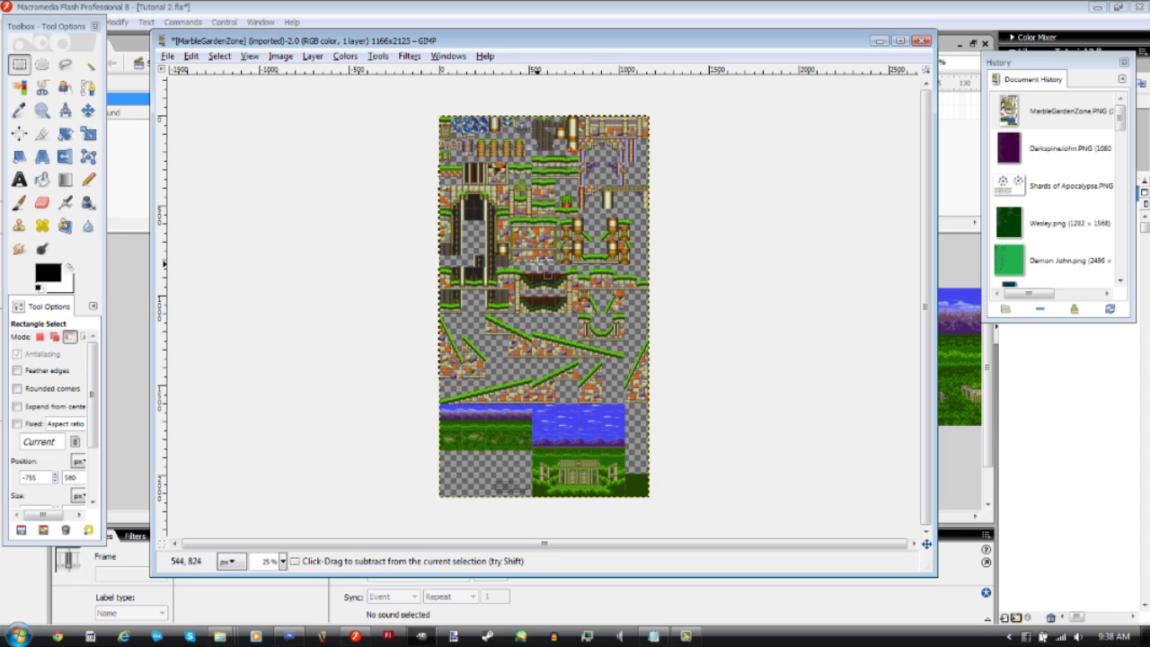
# Look through the Marble Garden tile sheet for a grassy stone block suitable as the floor tile
pyautogui.scroll(3, 549, 273)
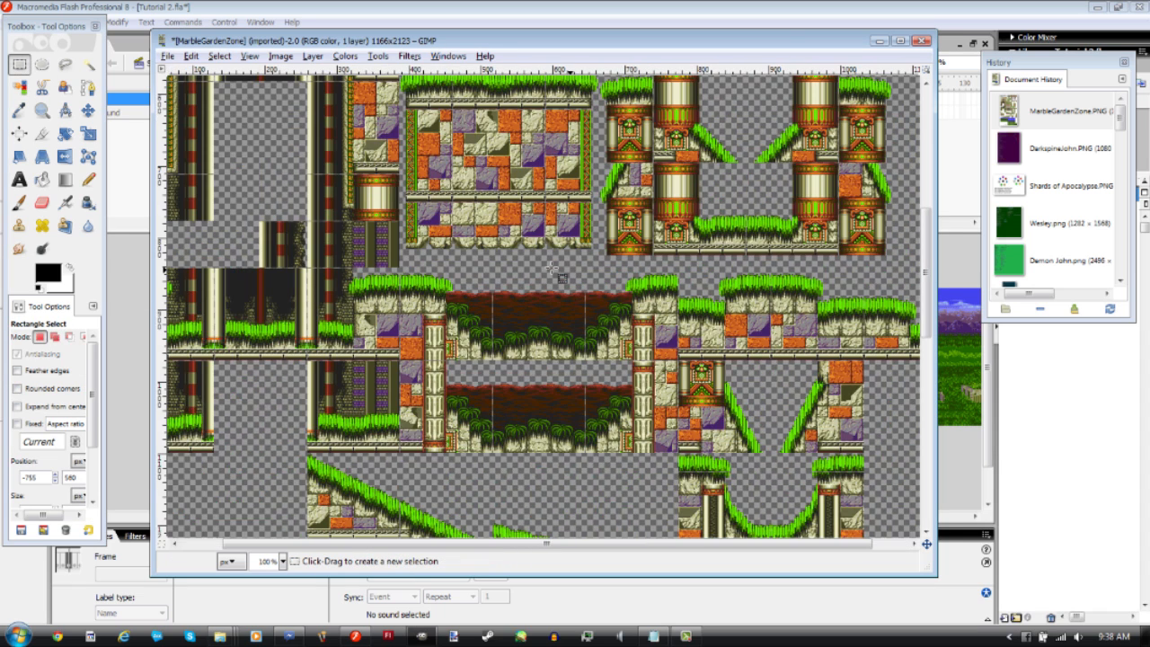
pyautogui.scroll(10, 536, 354)
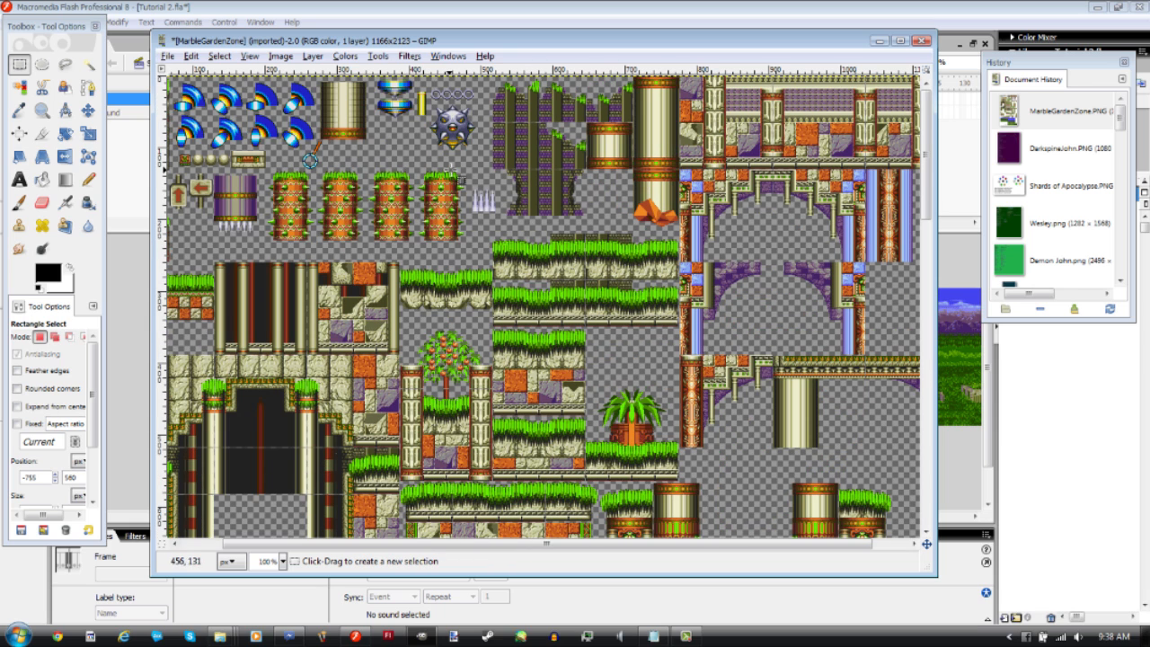
pyautogui.scroll(-5, 755, 175)
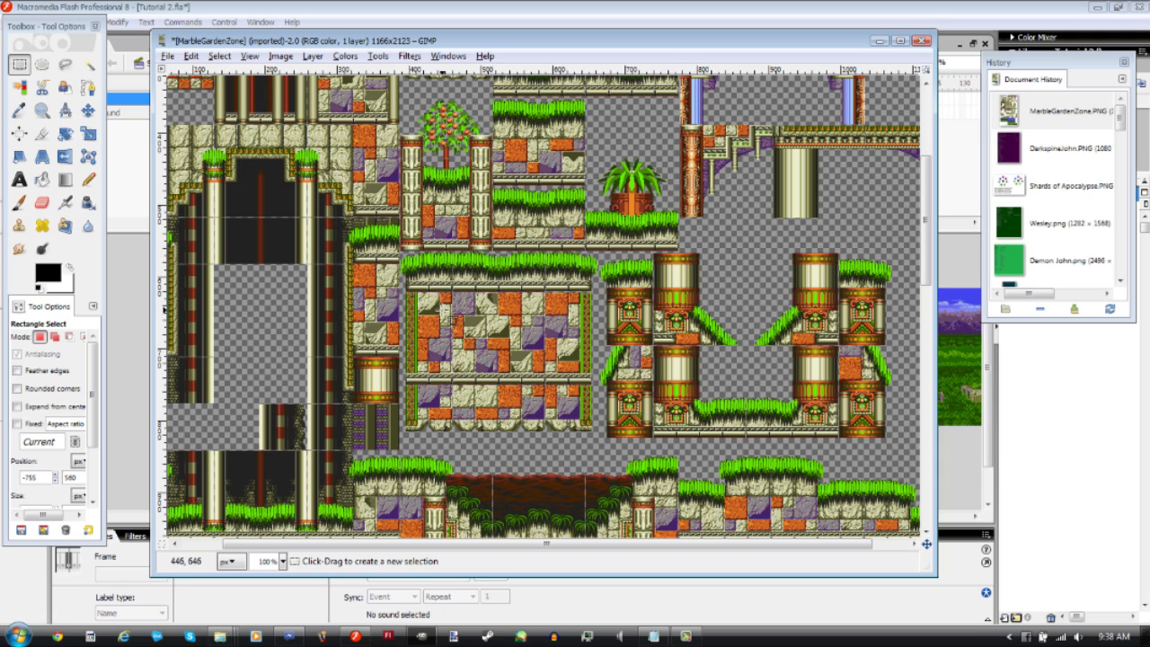
pyautogui.scroll(-3, 445, 315)
pyautogui.scroll(-3, 589, 319)
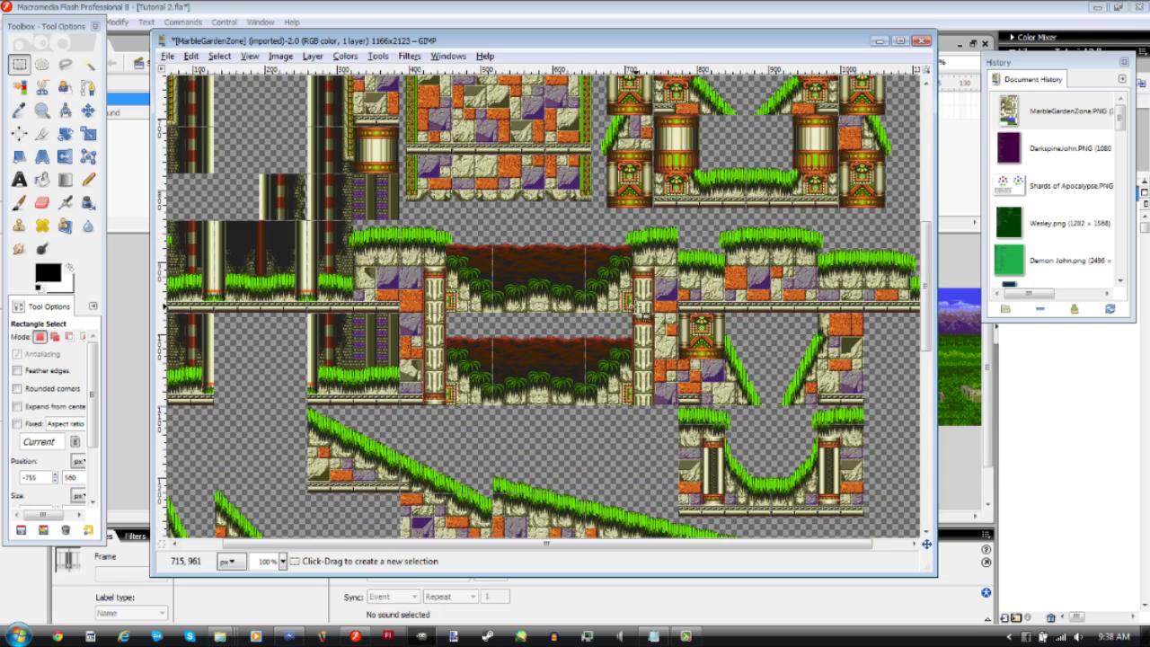
pyautogui.scroll(-6, 637, 309)
pyautogui.scroll(6, 634, 308)
pyautogui.scroll(2, 639, 309)
pyautogui.scroll(4, 645, 301)
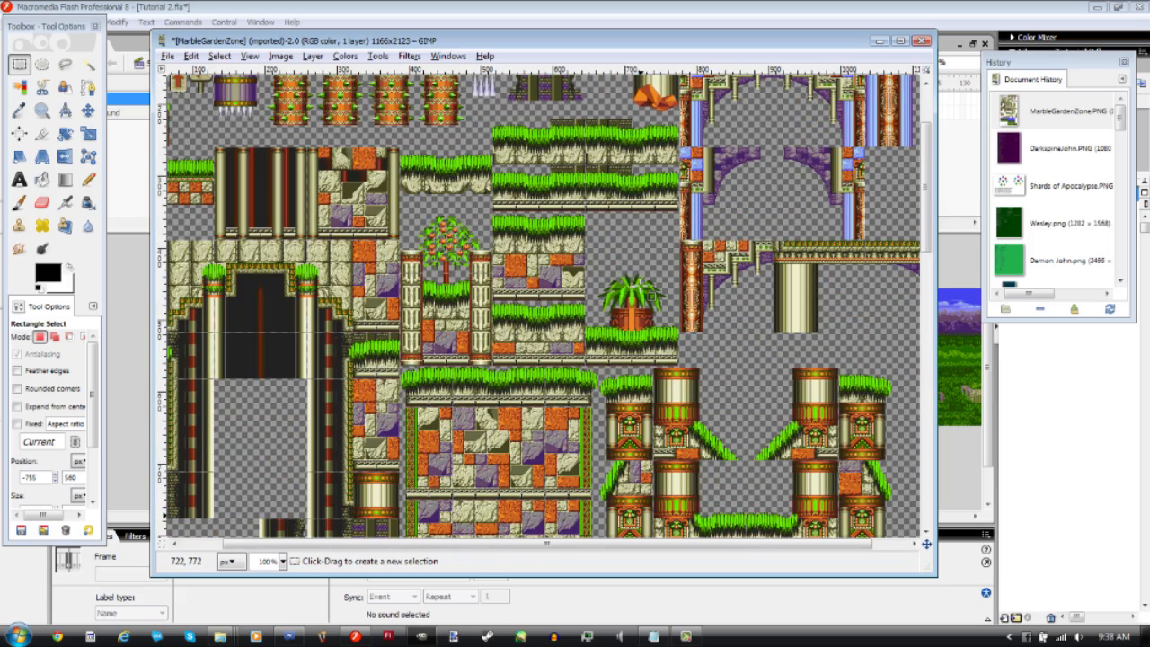
# Select the grass-topped stone block beside the fruit tree with a tight 128 × 120 pixel rectangular selection
pyautogui.scroll(3, 506, 229)
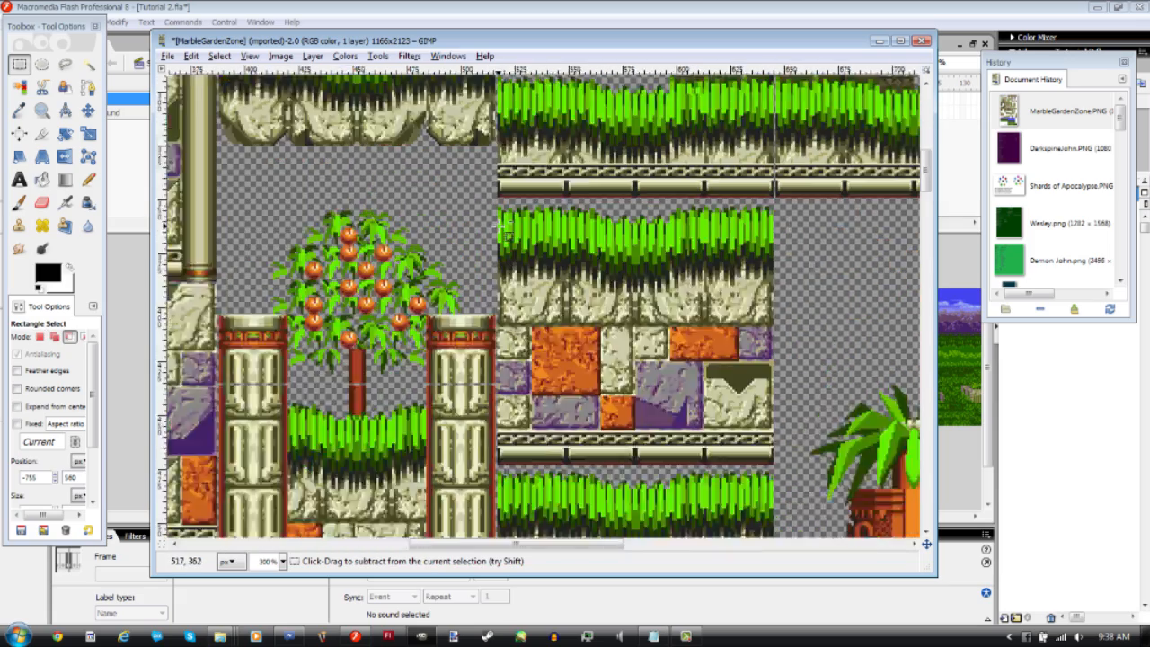
pyautogui.scroll(1, 505, 229)
pyautogui.moveTo(495, 196); pyautogui.dragTo(854, 450)
pyautogui.scroll(-2, 847, 427)
pyautogui.moveTo(865, 429); pyautogui.dragTo(866, 430)
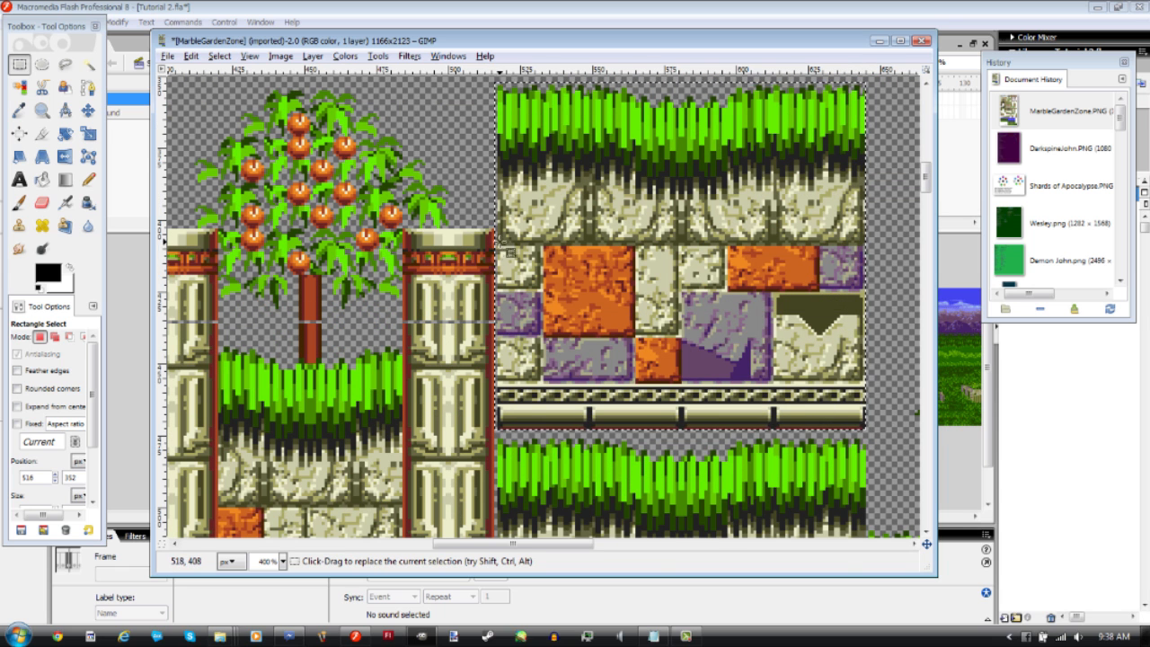
pyautogui.moveTo(503, 243); pyautogui.dragTo(506, 245)
pyautogui.moveTo(712, 107); pyautogui.dragTo(716, 110)
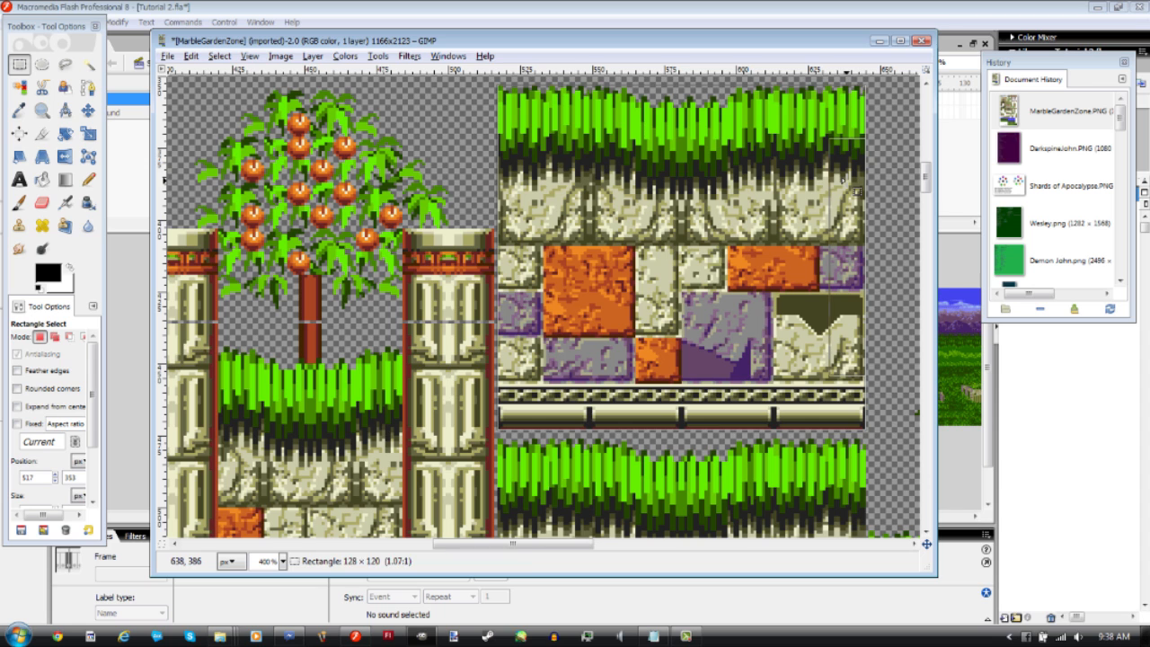
# Copy the selected block into the Tile layer of the Flash document and enlarge it to 384 × 360 pixels
pyautogui.hotkey('ctrl', 'c')
pyautogui.hotkey('alt', 'Tab')
pyautogui.hotkey('ctrl', 'v')
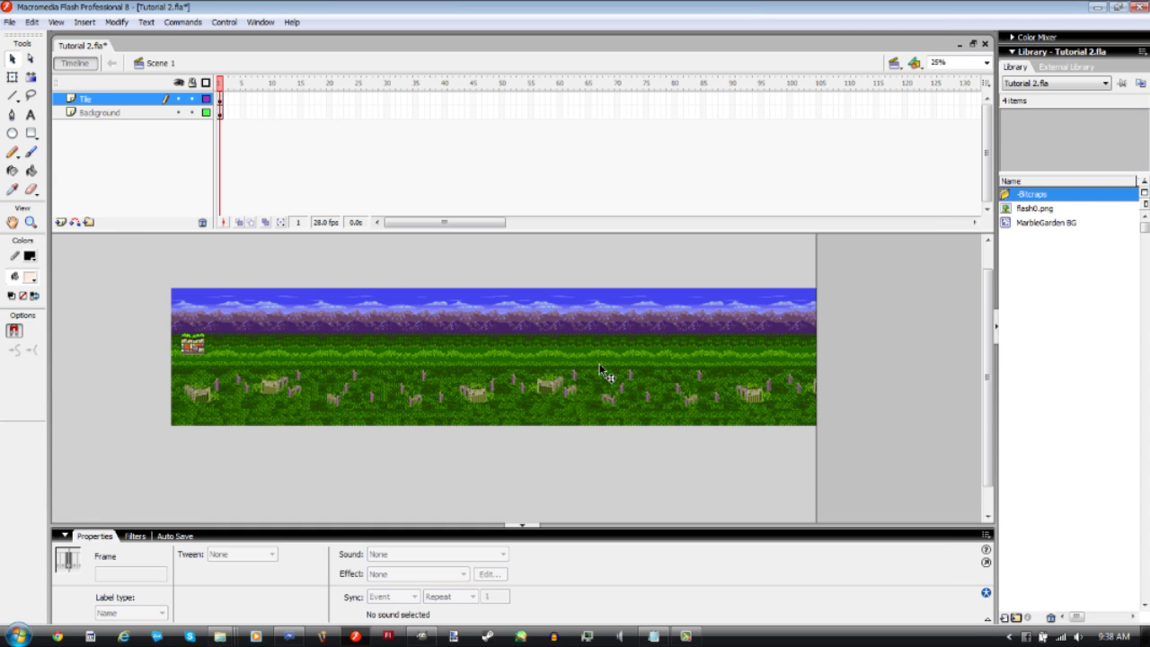
pyautogui.click(193, 344)
pyautogui.hotkey('ctrl', 'alt', 's')
pyautogui.press('Return')
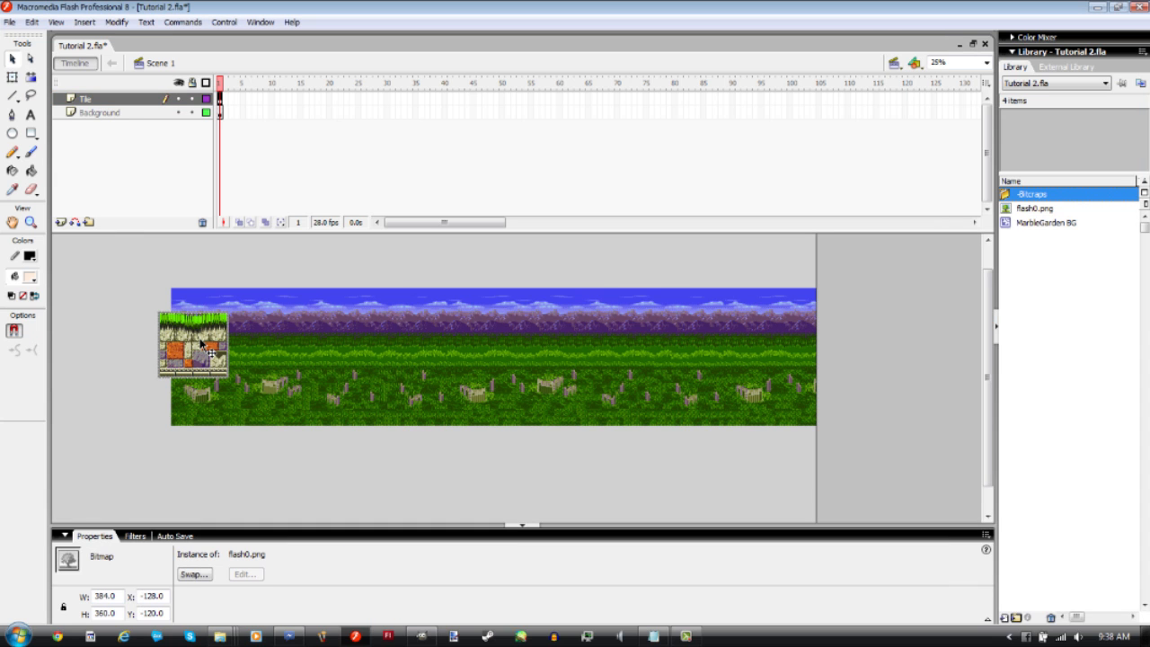
# Lock and hide the Background layer
pyautogui.click(186, 110)
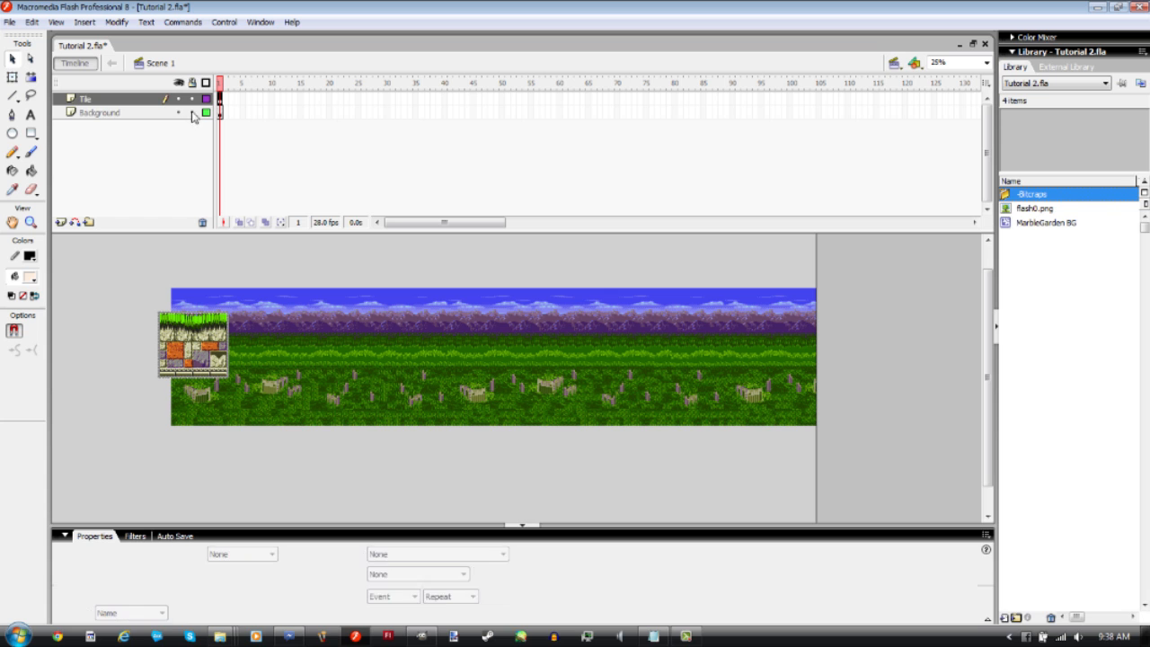
pyautogui.click(179, 112)
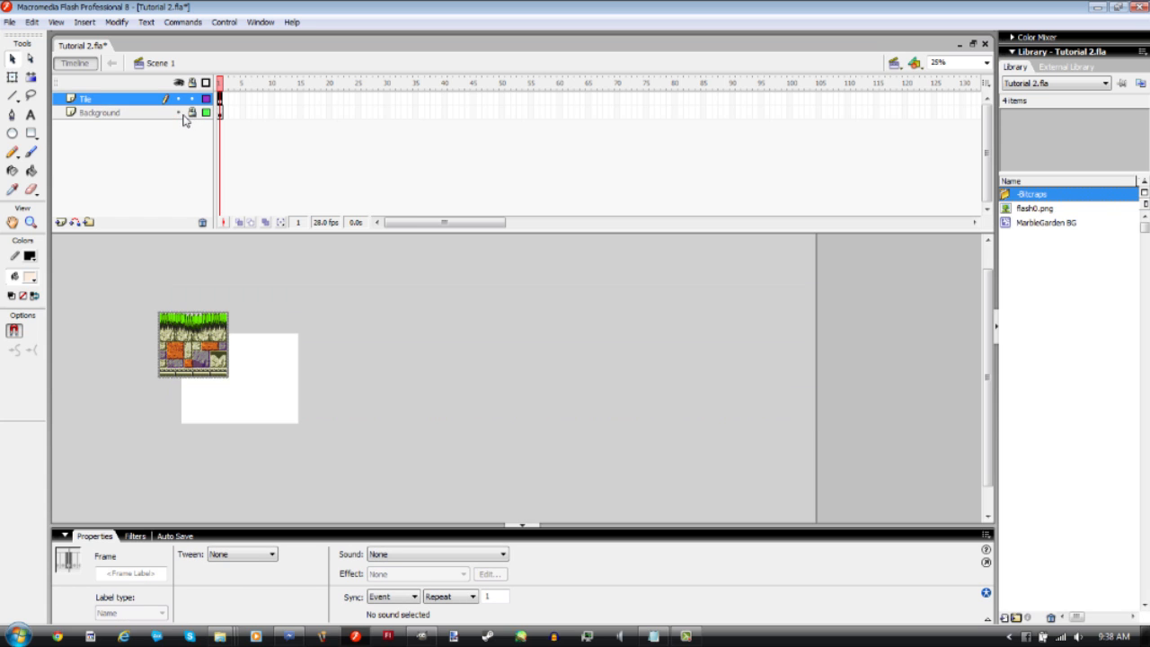
pyautogui.click(180, 113)
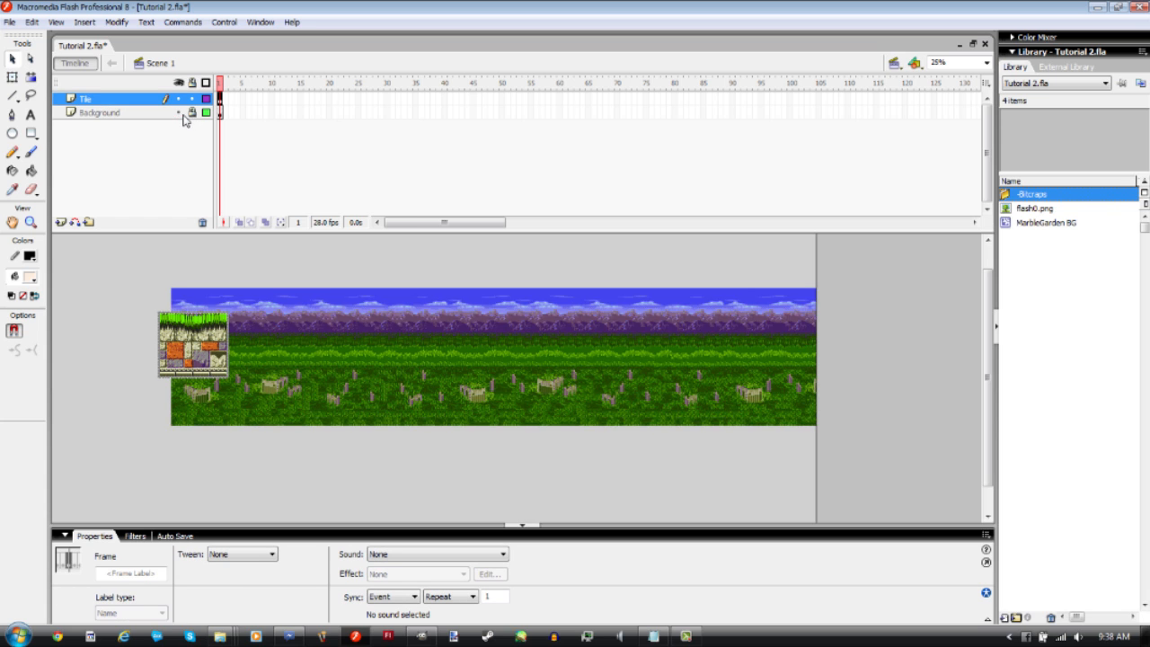
pyautogui.click(179, 112)
# Move the floor tile to the stage's lower-left corner at X 0, about Y 356
pyautogui.moveTo(192, 358); pyautogui.dragTo(216, 429)
pyautogui.hotkey('shift', 'Down')
pyautogui.hotkey('shift', 'Down')
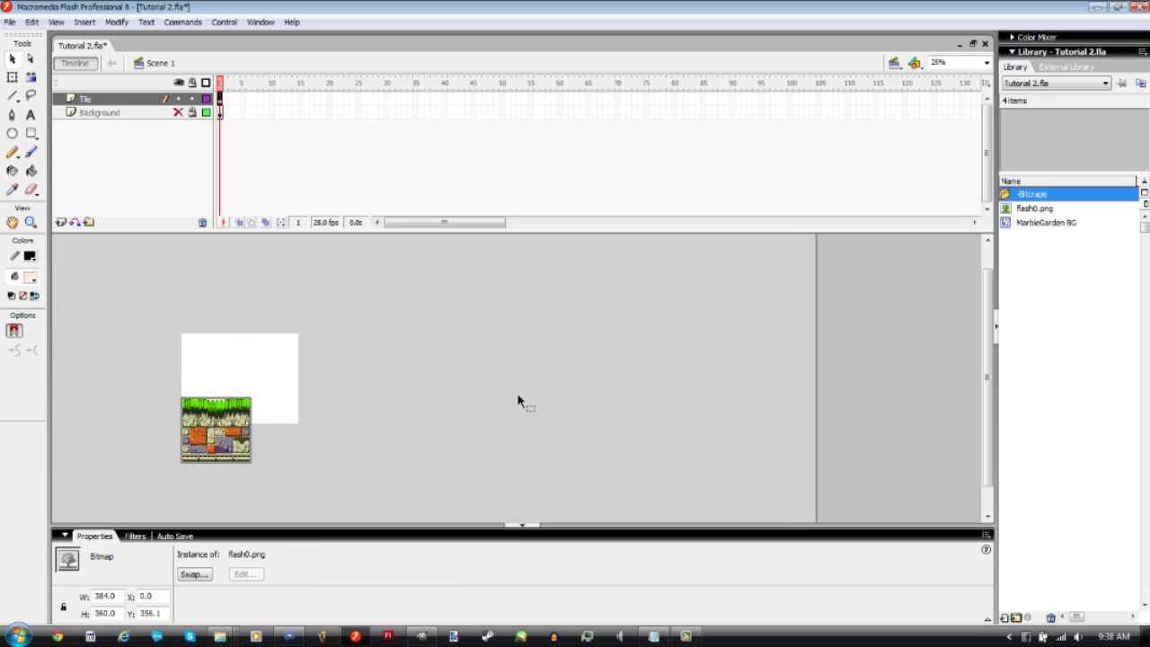
# Rename the pasted tile's library bitmap as MarbleGarden Floor.png
pyautogui.click(1026, 213)
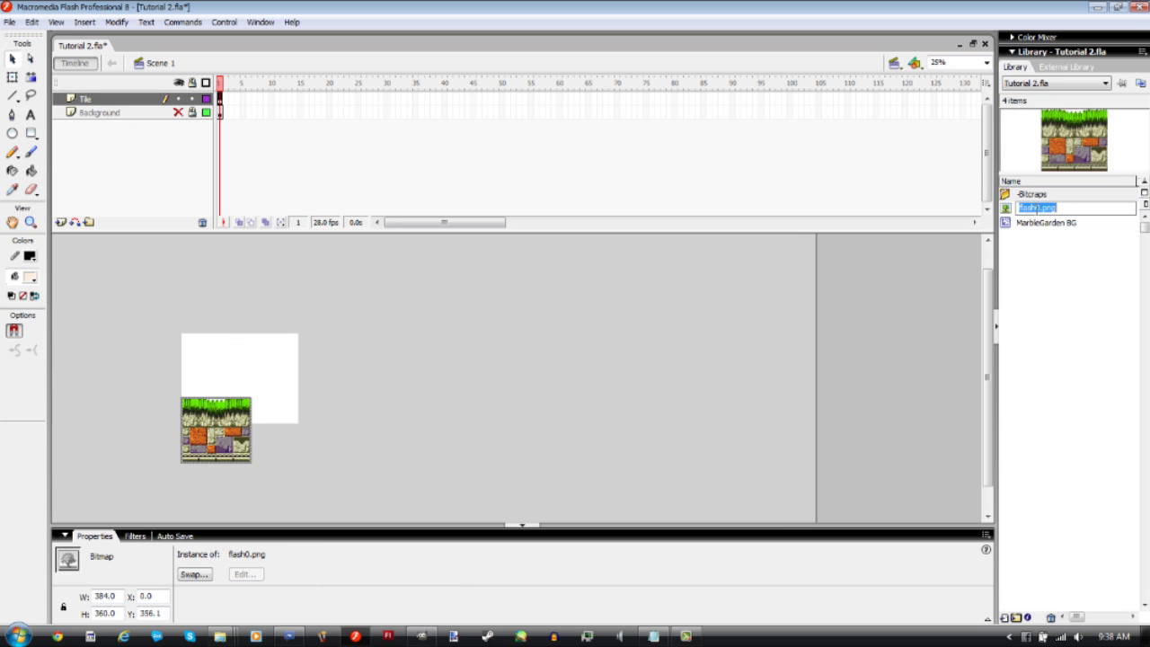
pyautogui.doubleClick(1040, 207)
pyautogui.doubleClick(1018, 207)
pyautogui.write('Mar')
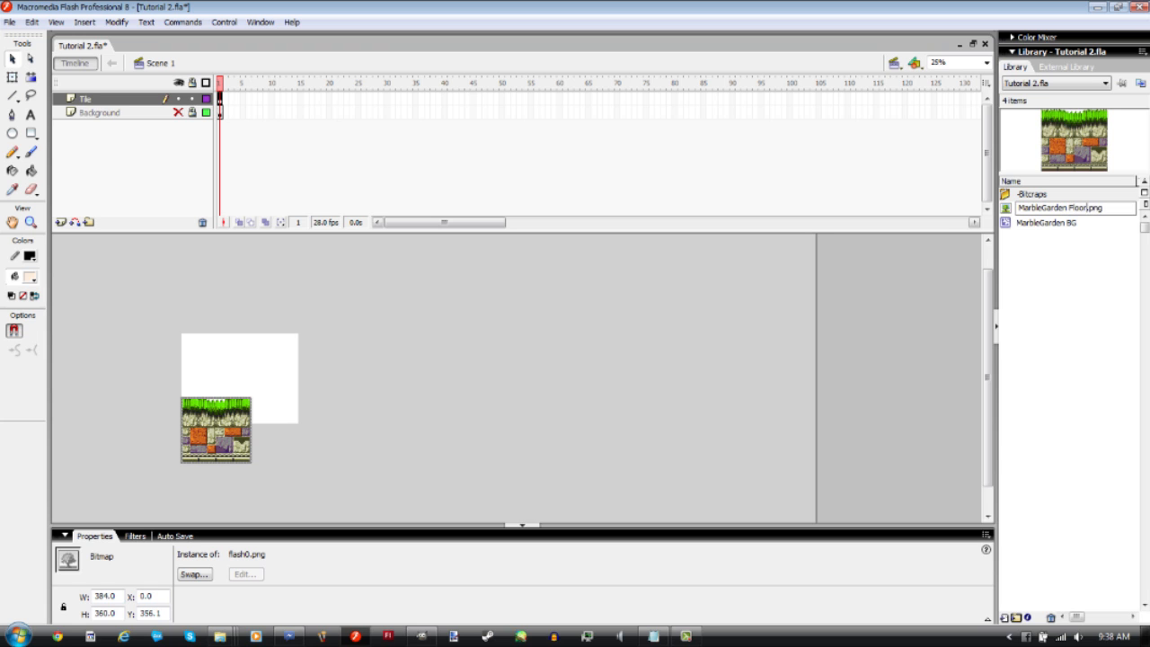
pyautogui.write('bleGarden Floor')
pyautogui.press('Return')
# Move the MarbleGarden Floor.png bitmap into the -Bitcraps library folder
pyautogui.doubleClick(1005, 223)
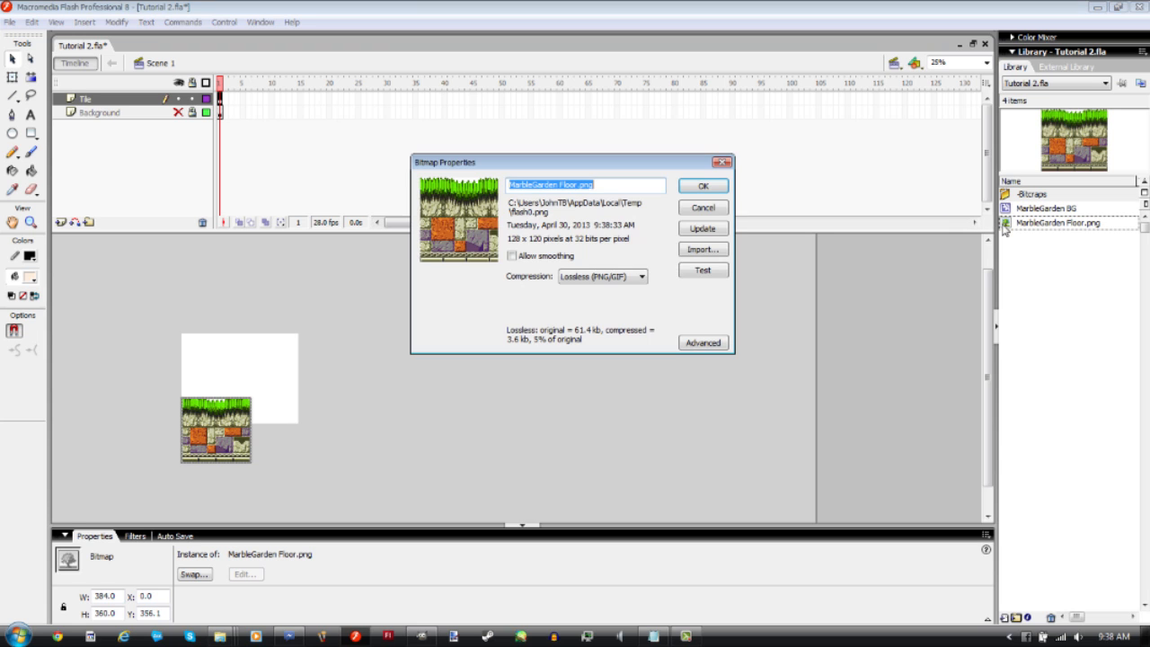
pyautogui.click(701, 209)
pyautogui.click(1006, 223)
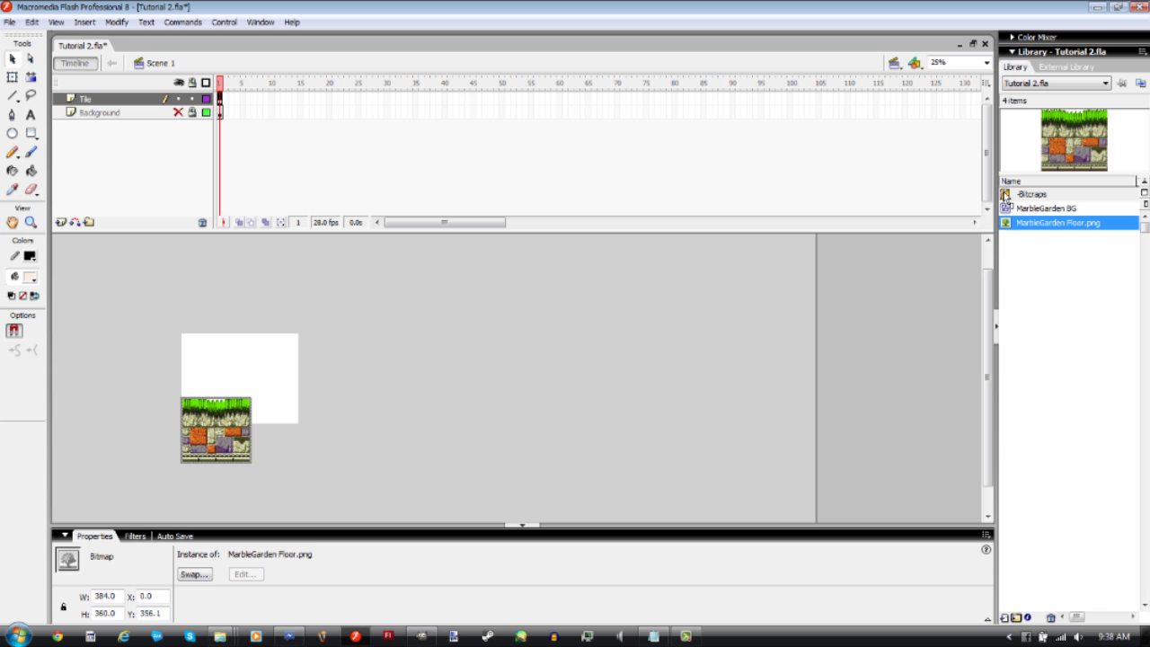
pyautogui.moveTo(1007, 195); pyautogui.dragTo(1007, 195)
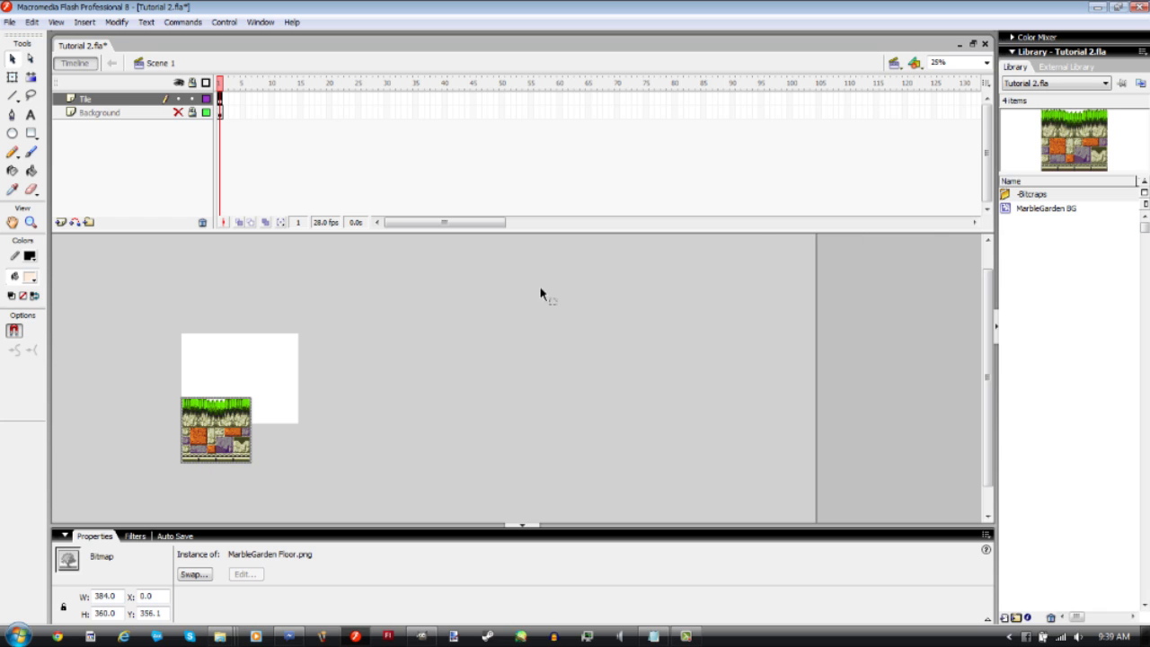
# Duplicate the floor tile and place the copy flush against its right edge at X 384
pyautogui.moveTo(224, 418); pyautogui.dragTo(279, 430)
pyautogui.click(408, 415)
pyautogui.click(285, 433)
pyautogui.hotkey('ctrl', '=')
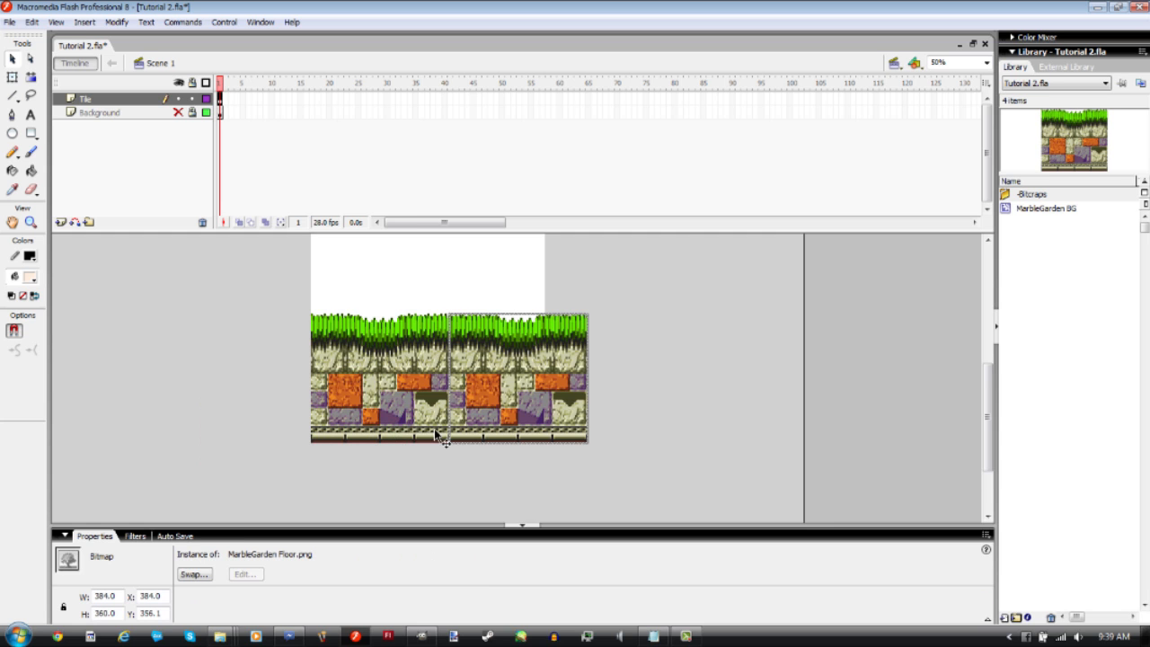
# Flip the right-hand floor tile horizontally so it mirrors the first tile
pyautogui.click(632, 358)
pyautogui.click(541, 393)
pyautogui.hotkey('ctrl', 'shift', 'h')
pyautogui.click(687, 373)
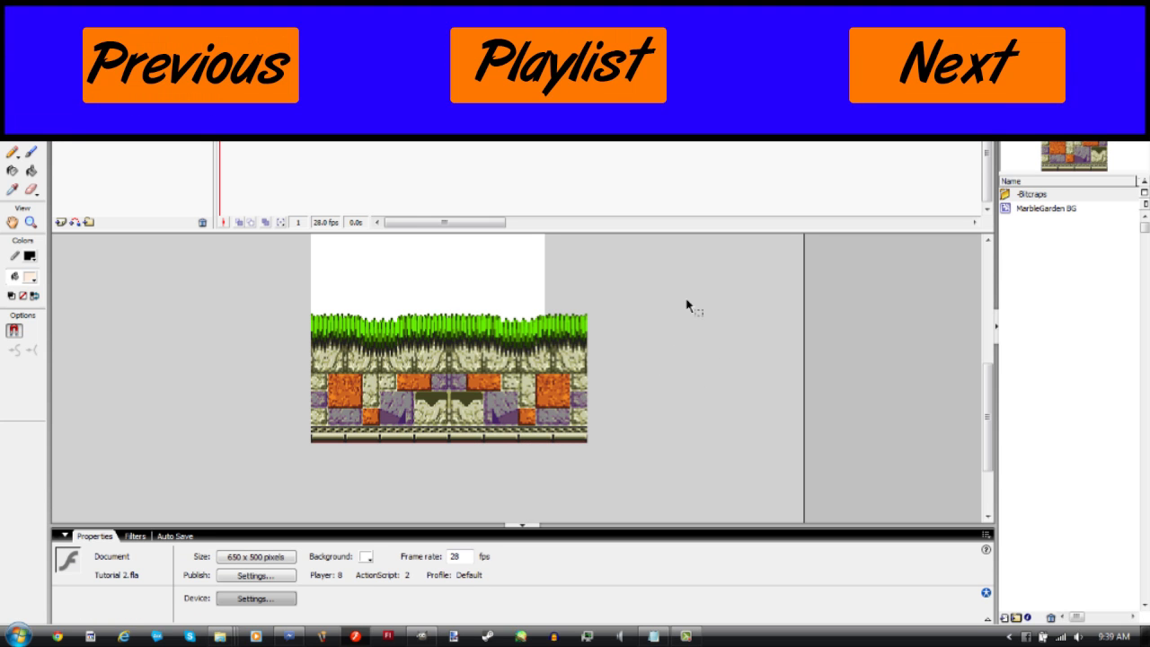